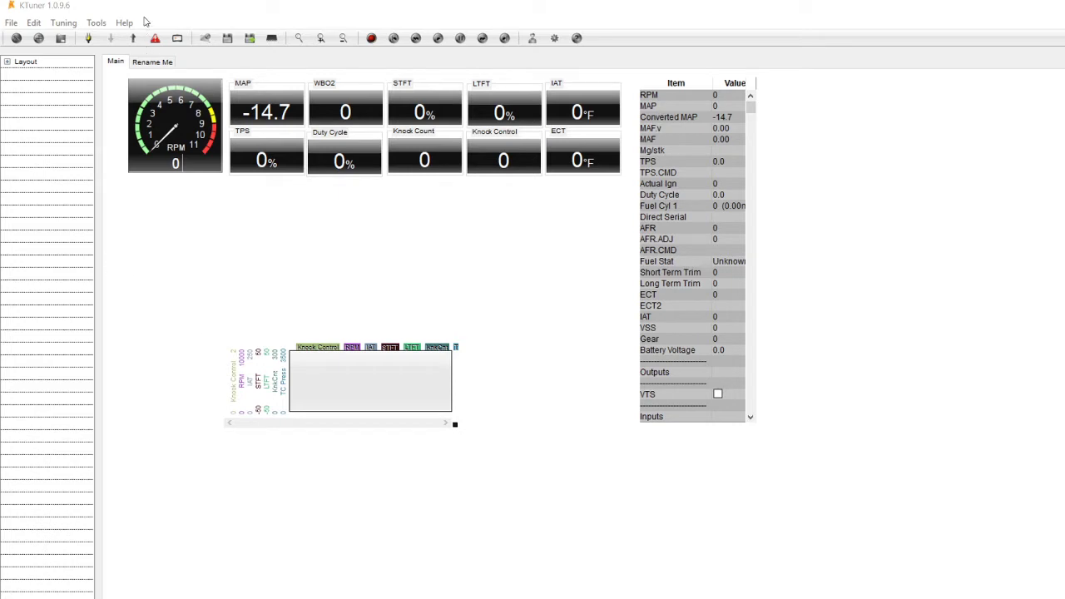
Start a new tune in Basemap Creator, keeping all KTunerFlash applications listed
key("alt")
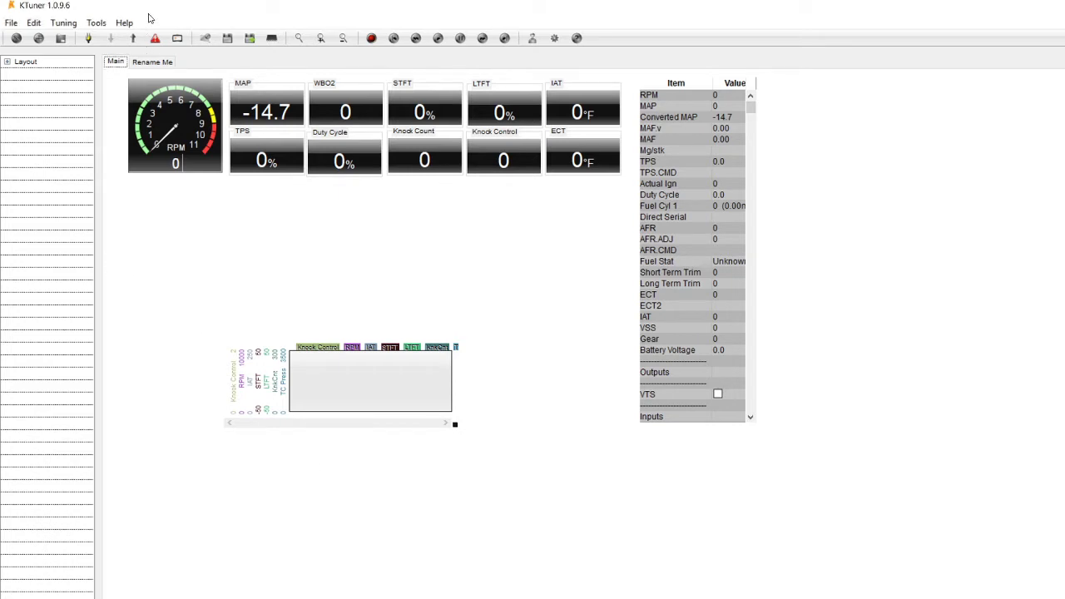
left_click(13, 23)
left_click(37, 38)
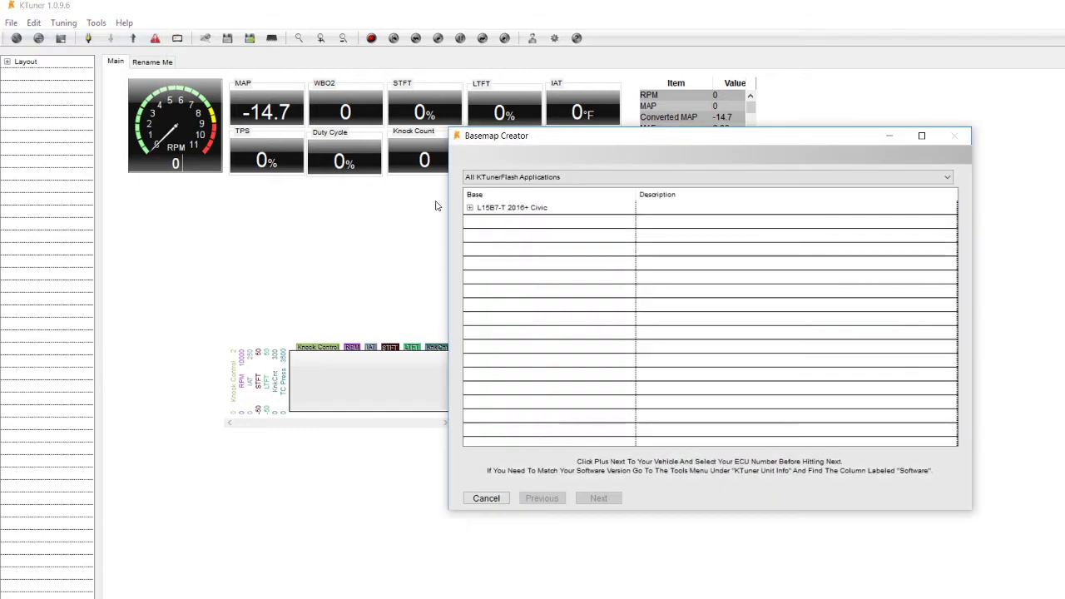
left_click(522, 177)
left_click(521, 186)
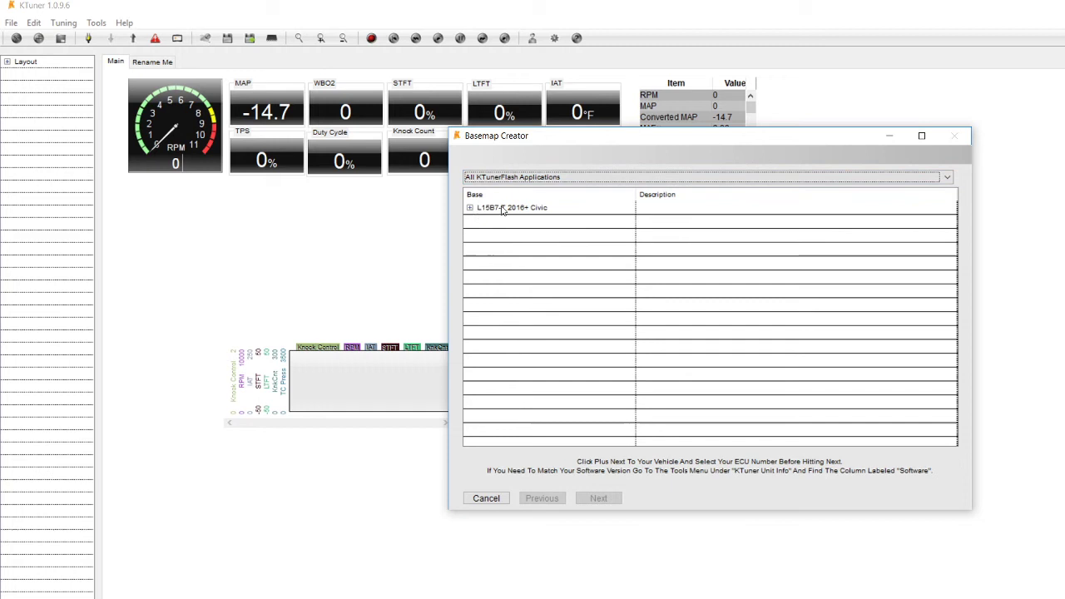
Build it from the L15B7-T 2016+ Civic Factory 5AN-A8X CVT with Starter Dual Target 21 PSI basemap
left_click(517, 213)
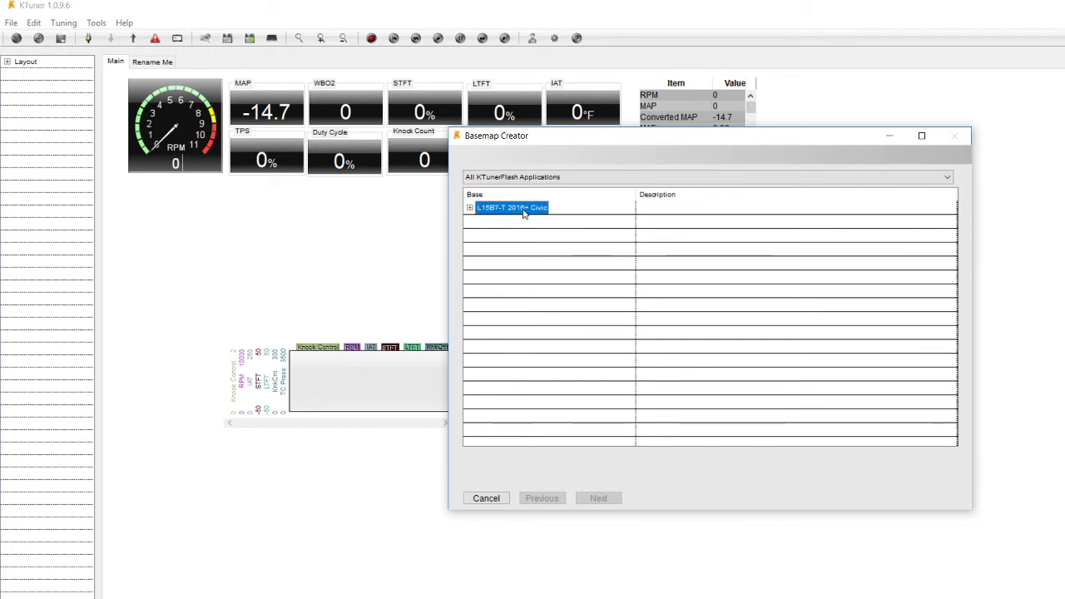
left_click(470, 208)
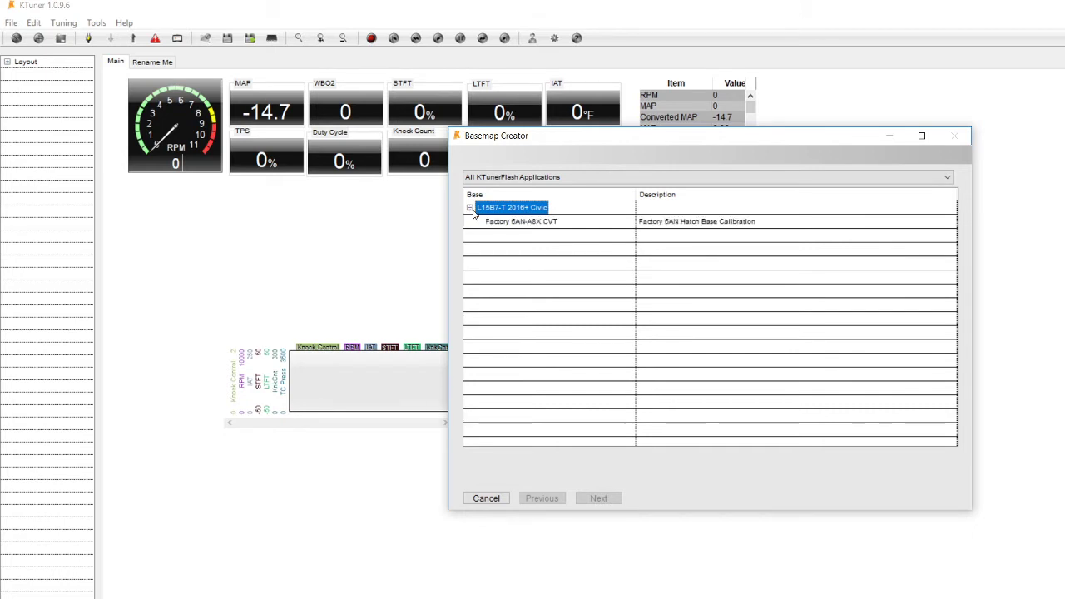
left_click(537, 223)
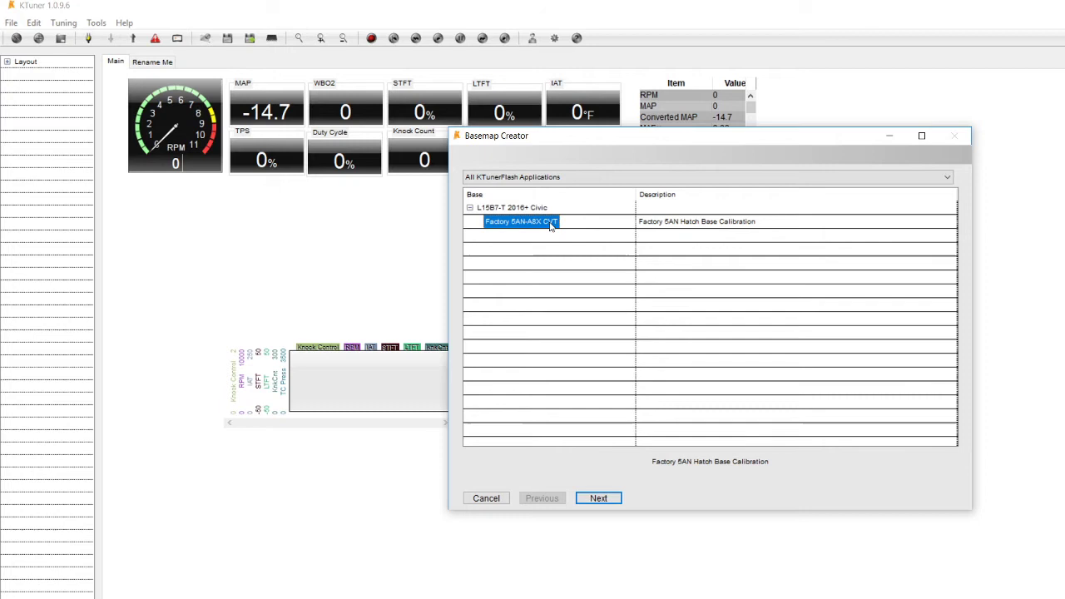
left_click(599, 499)
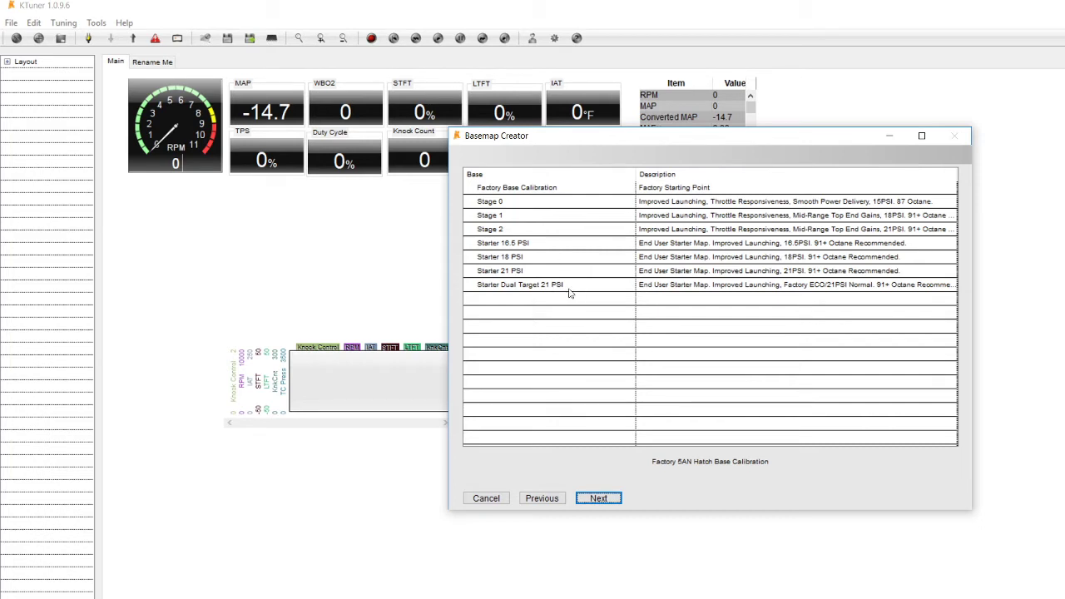
left_click(540, 287)
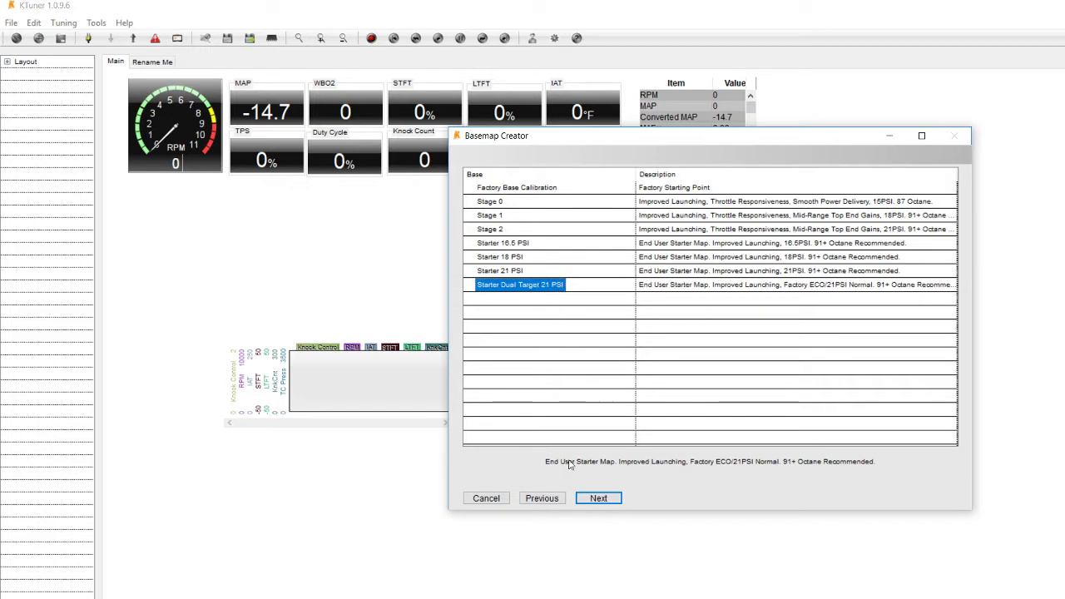
left_click(602, 501)
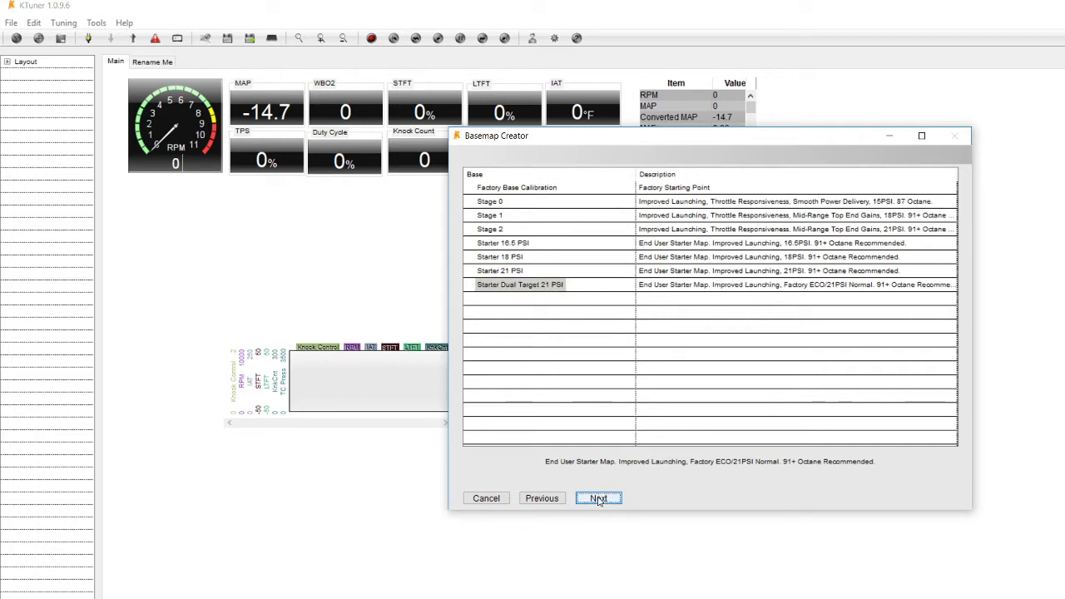
left_click(598, 499)
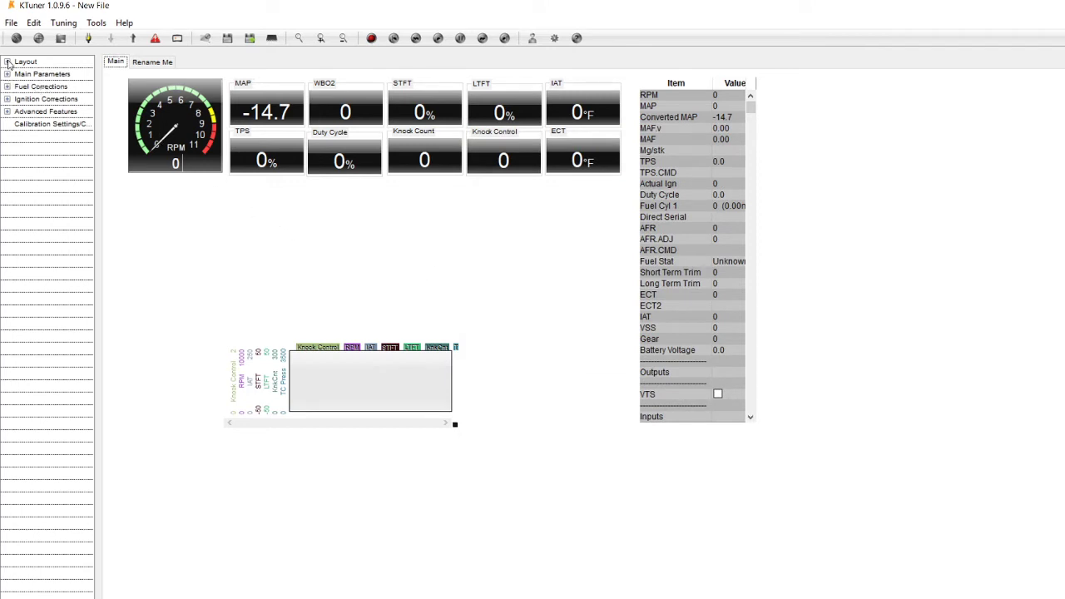
Expand Layout, Main Parameters, Fuel Corrections, Ignition Corrections and Advanced Features, then view Disables/Monitors
left_click(6, 61)
left_click(7, 99)
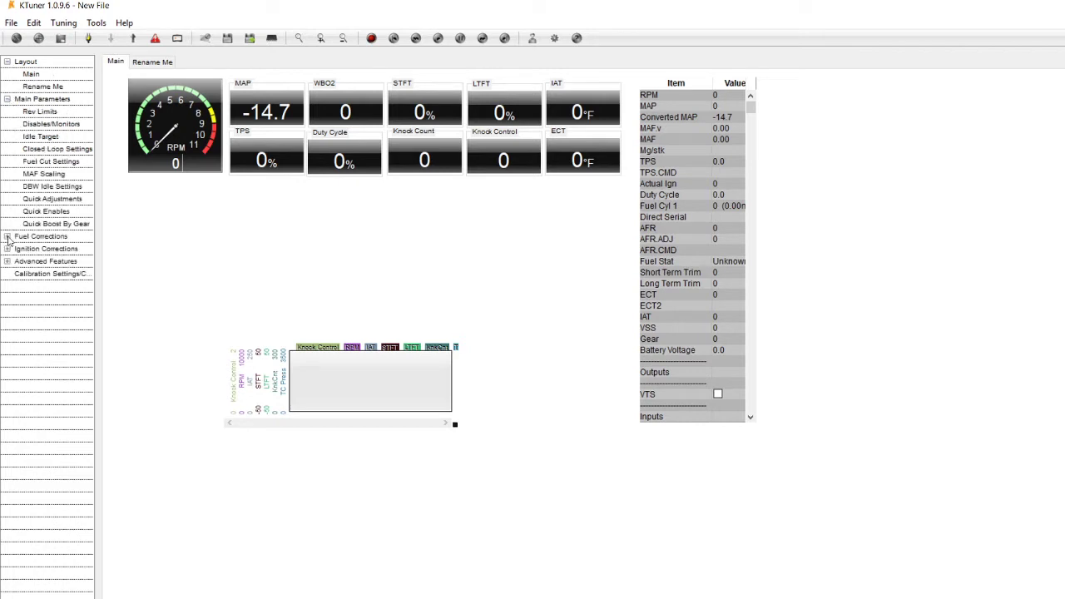
left_click(7, 237)
left_click(6, 261)
left_click(6, 298)
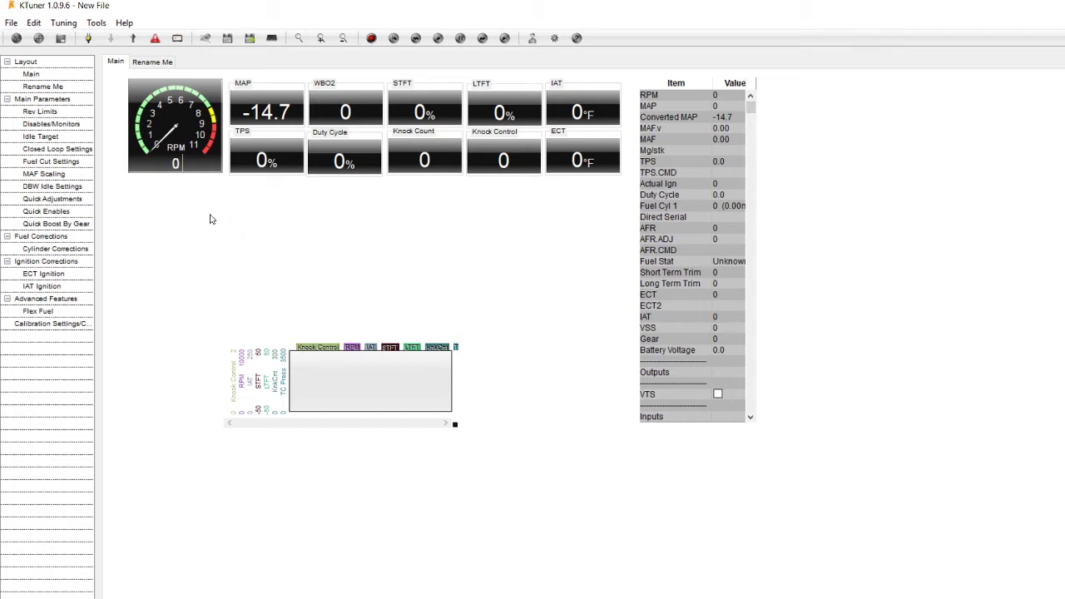
left_click(70, 124)
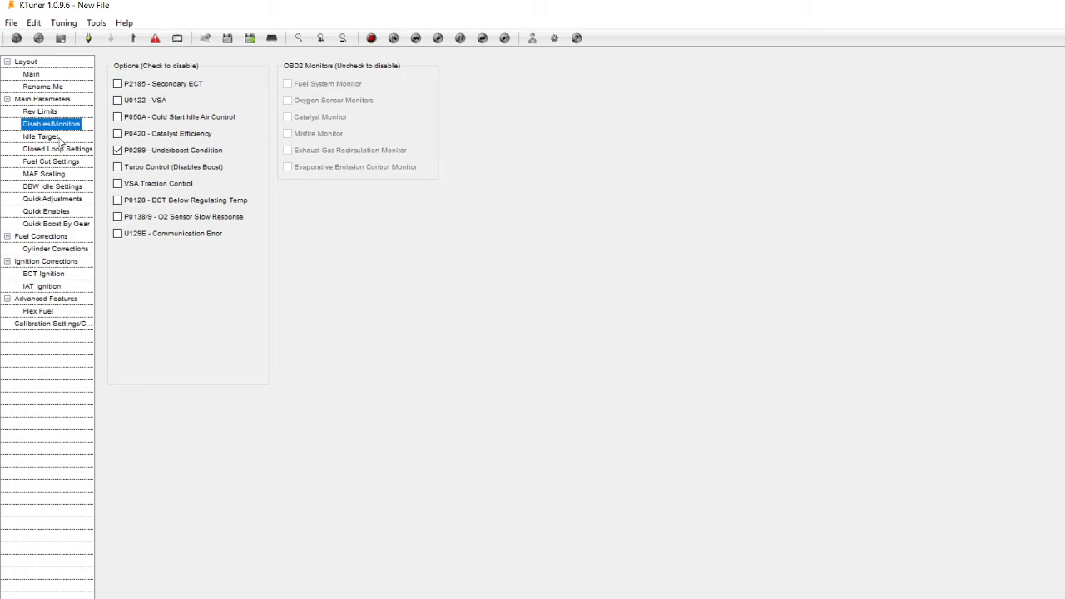
Display the MAF Scaling AFM Flow voltage-to-g/s table under Main Parameters
left_click(45, 175)
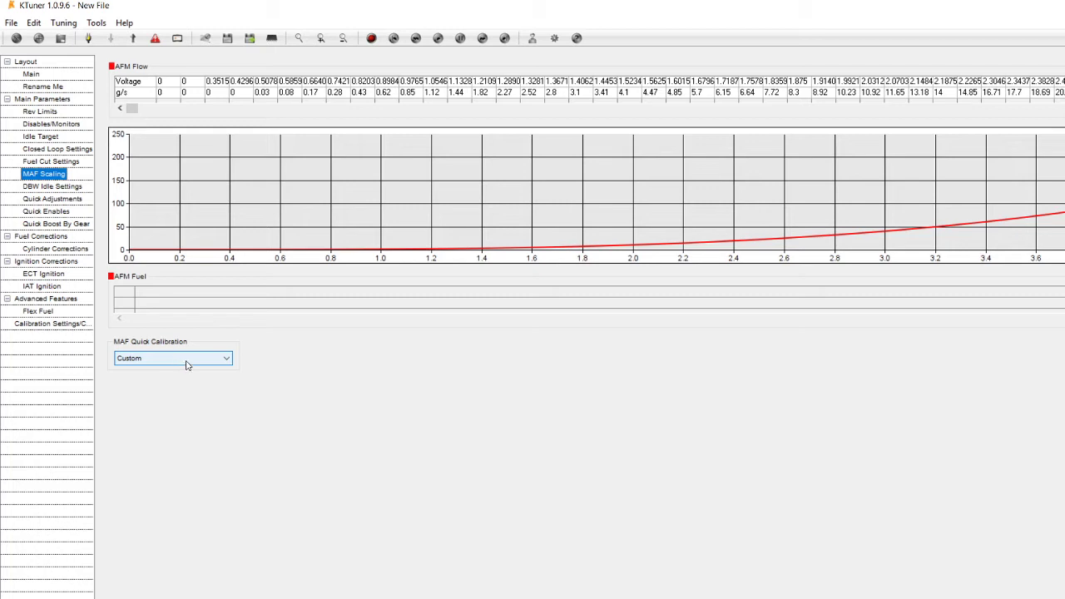
Leave MAF Quick Calibration on Custom and go to the Quick Adjustments page
left_click(194, 362)
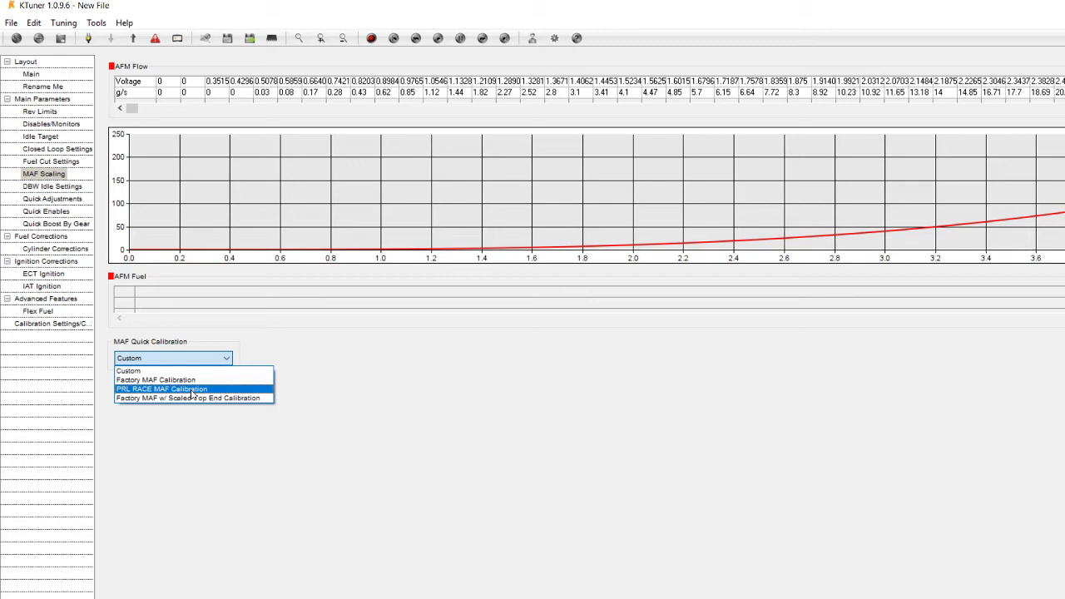
left_click(272, 346)
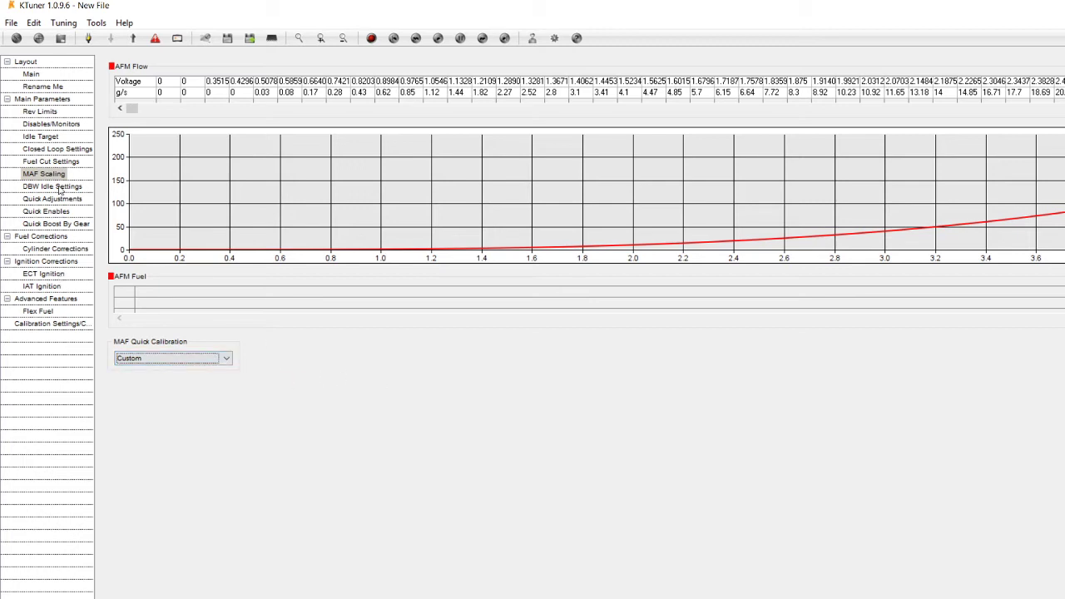
left_click(68, 203)
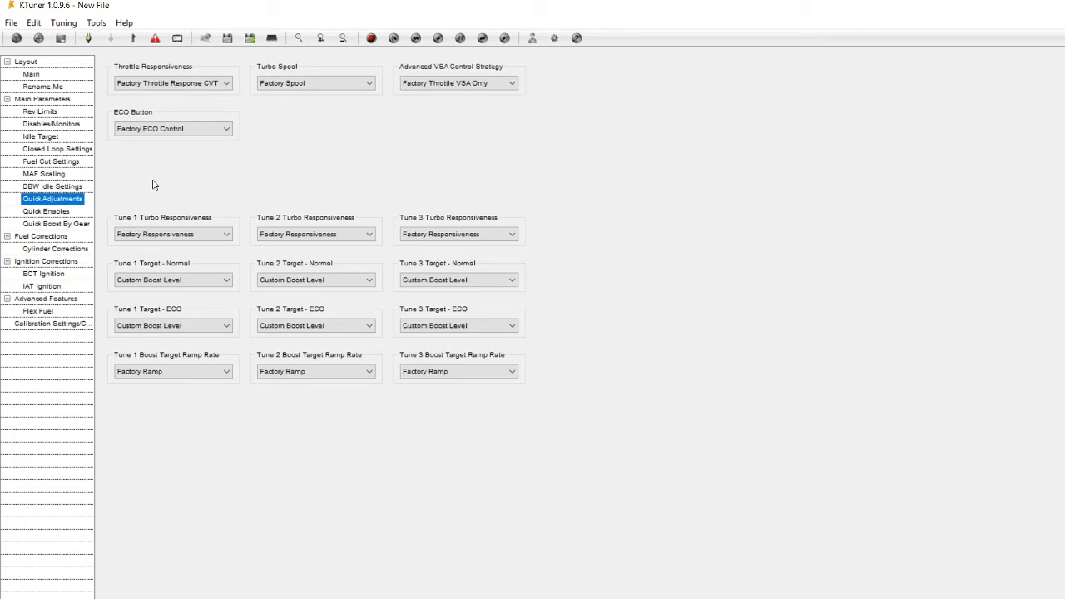
left_click(226, 85)
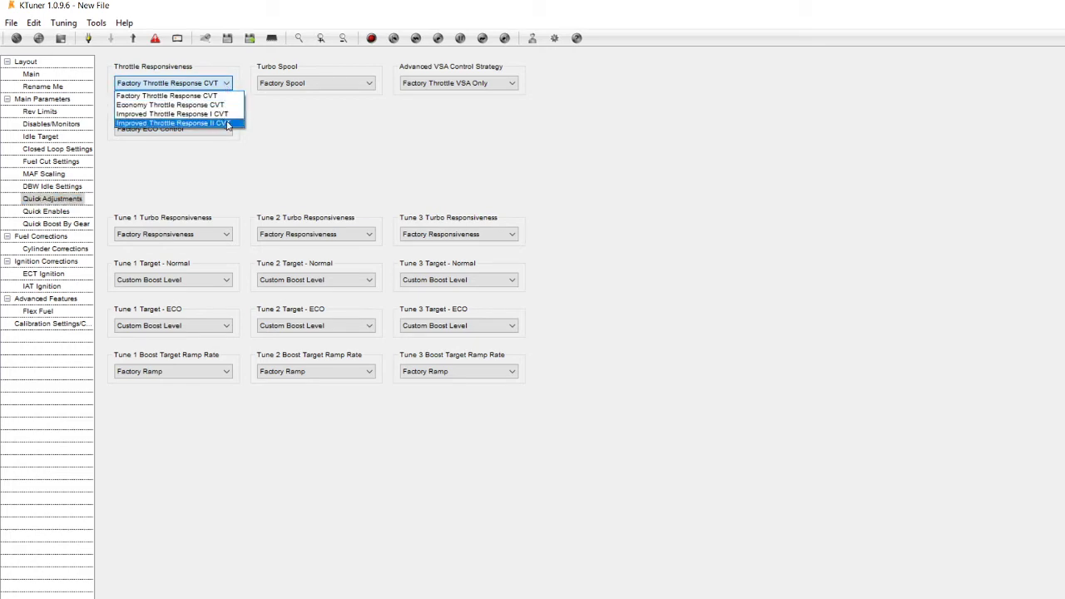
left_click(313, 123)
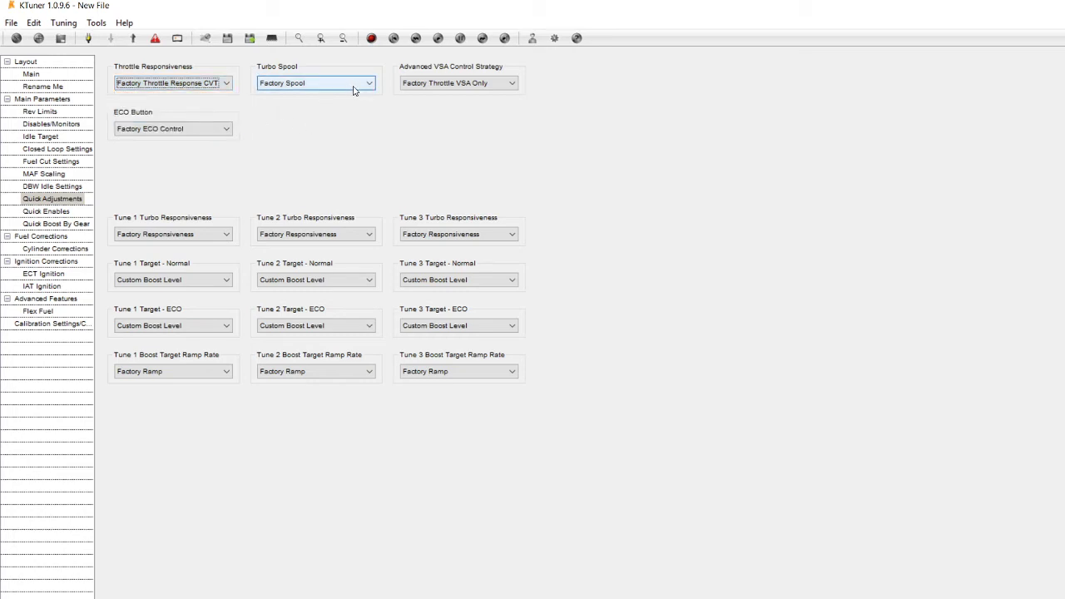
left_click(354, 87)
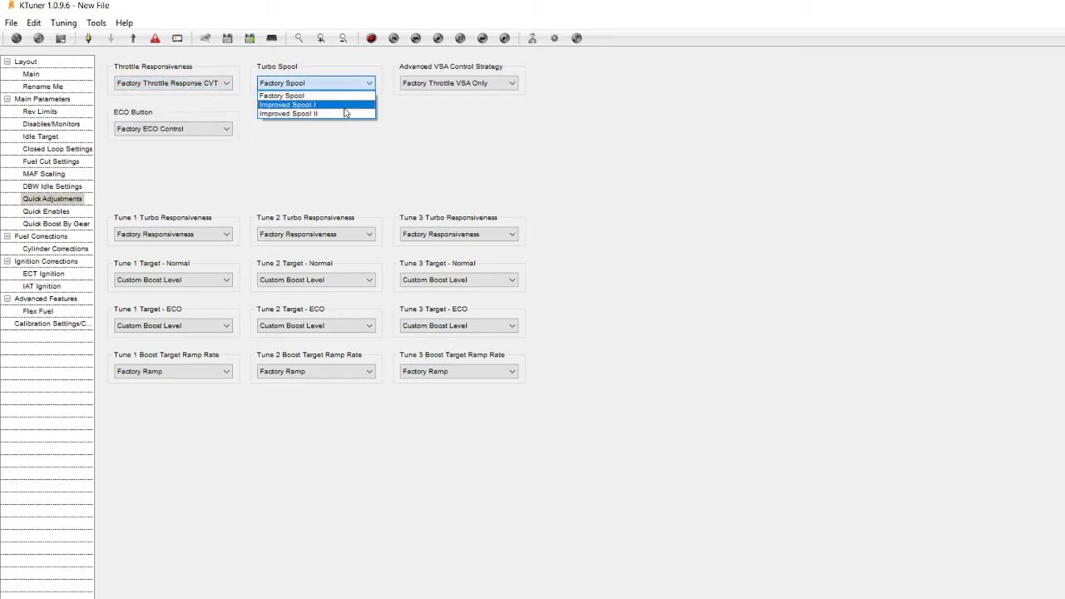
left_click(434, 139)
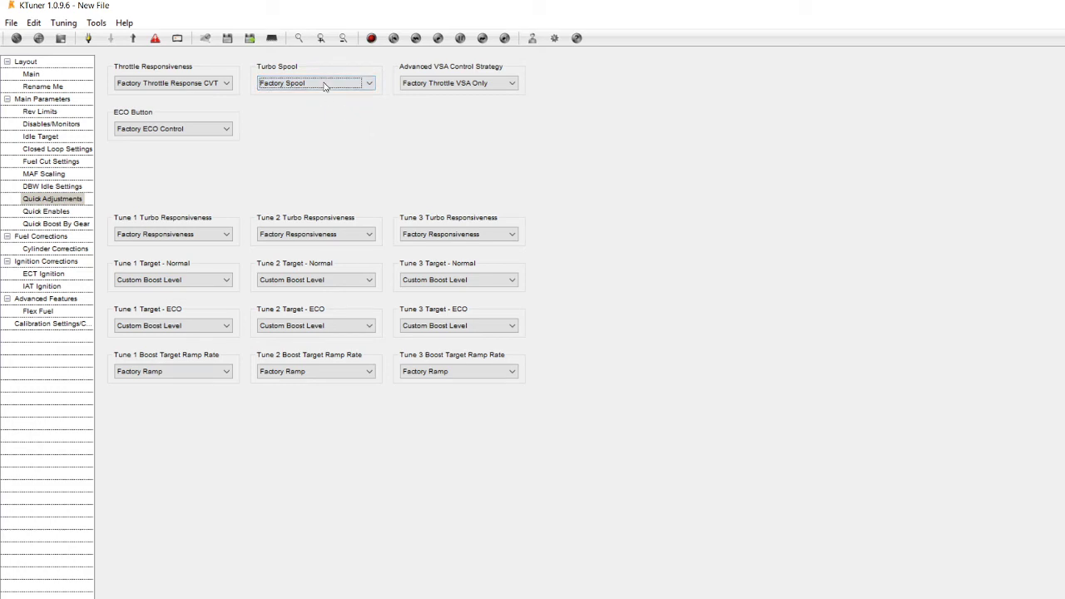
left_click(503, 86)
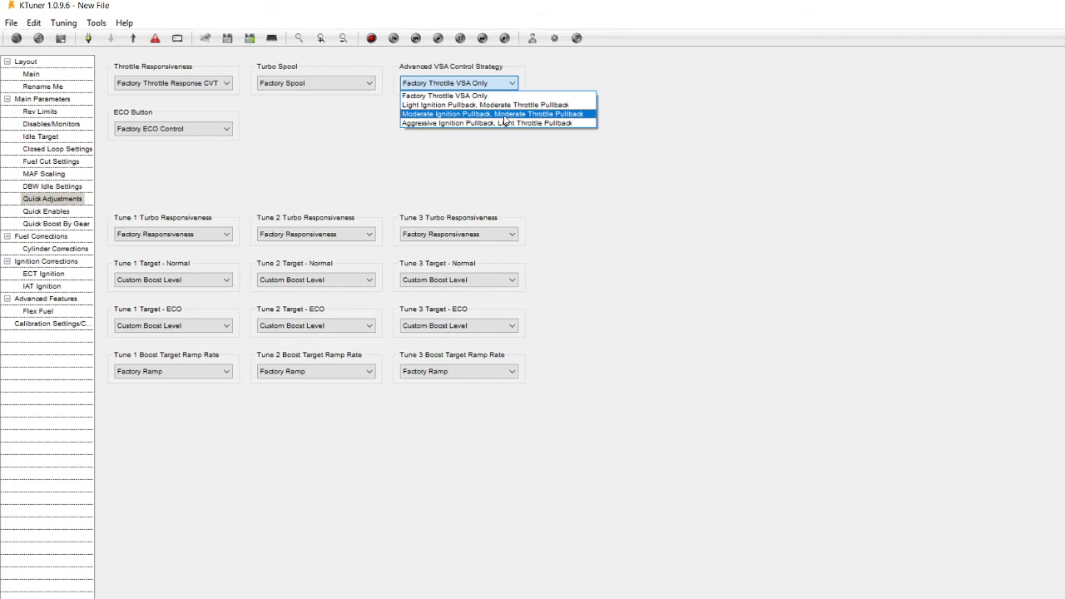
left_click(321, 145)
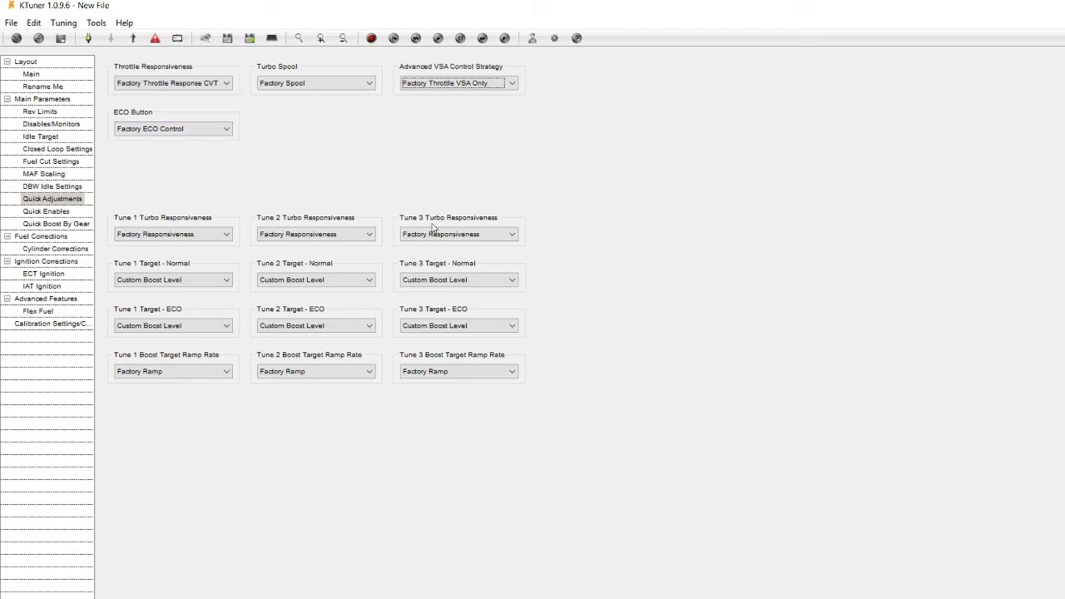
Keep Factory Responsiveness as the turbo responsiveness for Tunes 1, 2 and 3
left_click(221, 237)
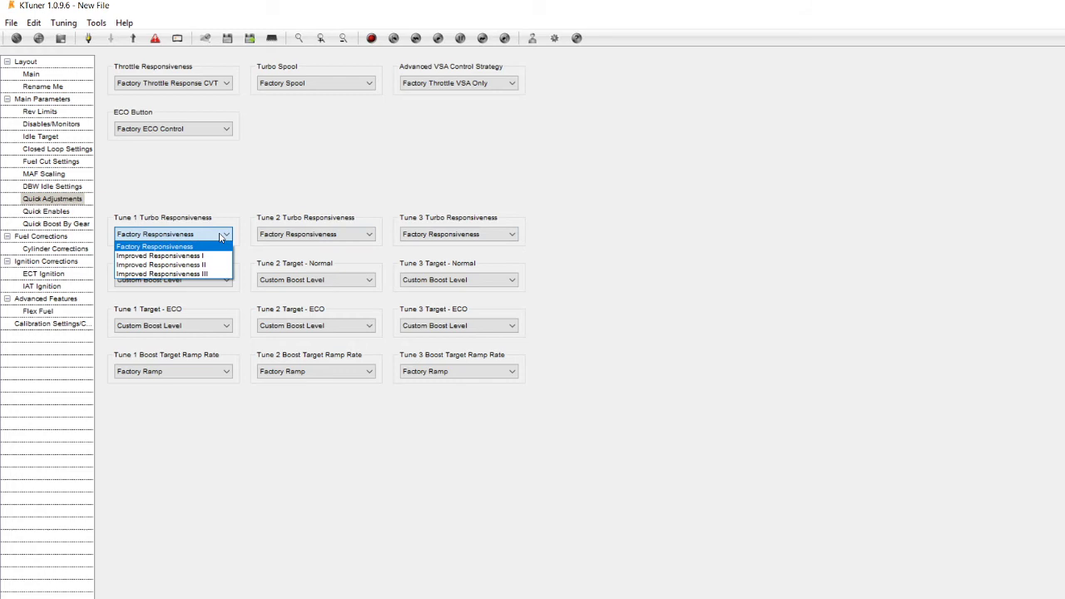
left_click(166, 247)
left_click(351, 237)
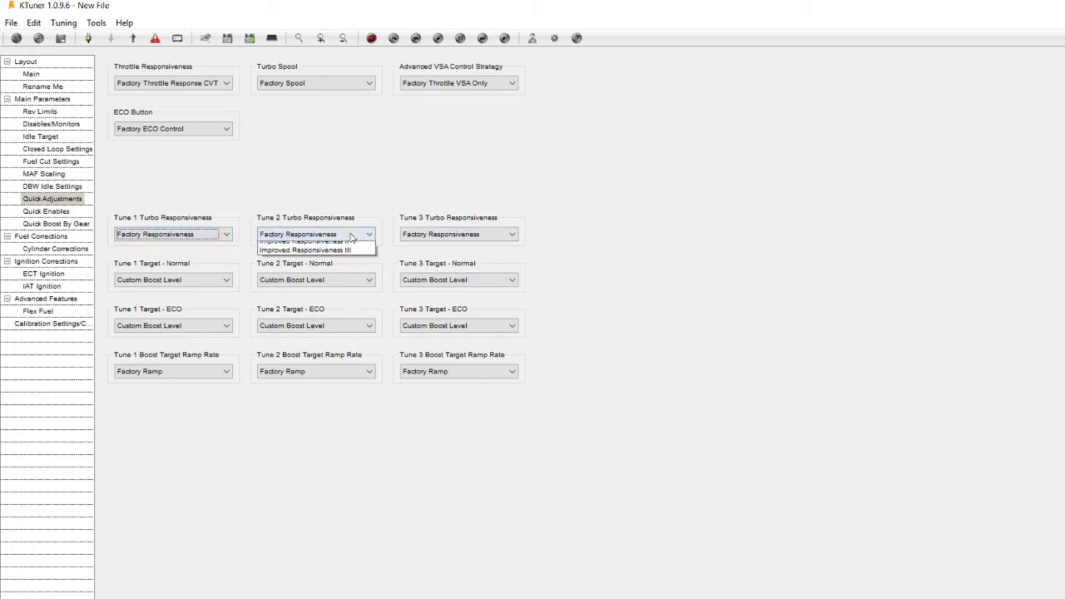
left_click(321, 430)
left_click(476, 238)
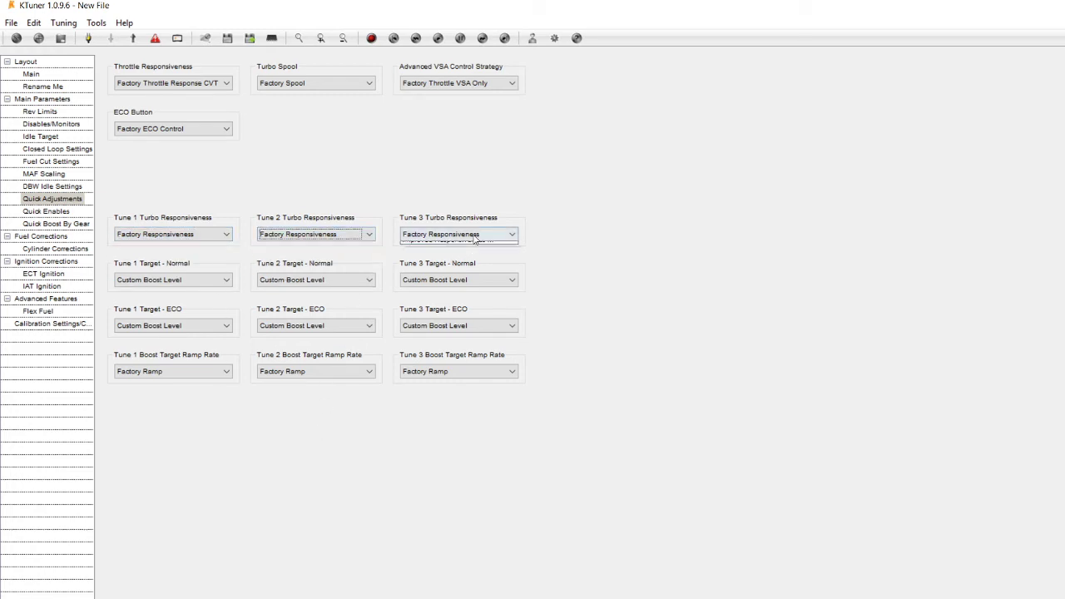
left_click(474, 242)
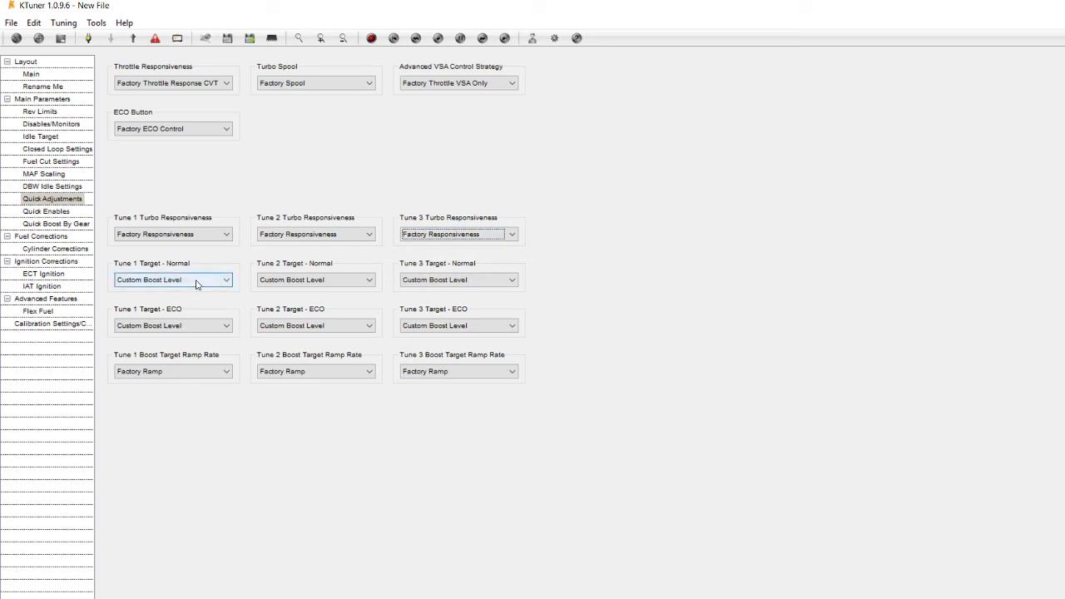
Review the ECO boost targets and Tune 1 ramp rate unchanged, then view Quick Enables
left_click(196, 325)
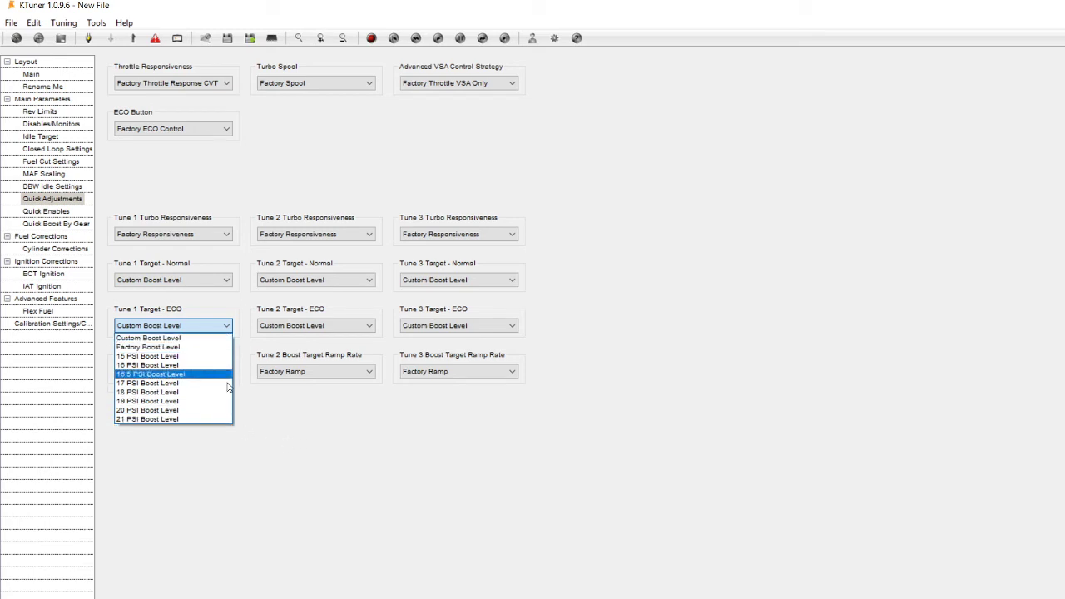
left_click(225, 327)
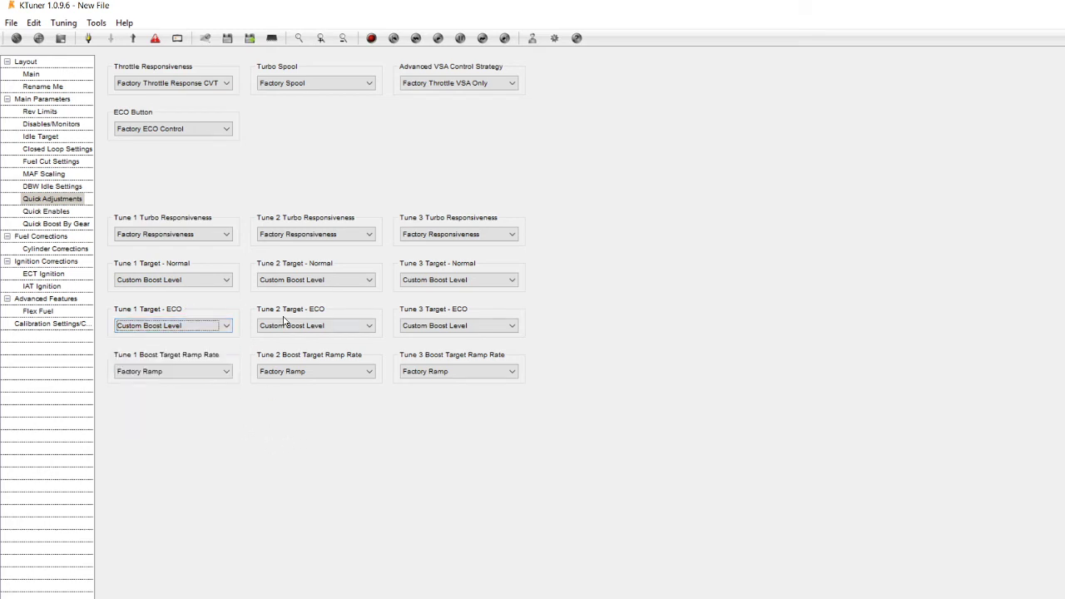
left_click(339, 328)
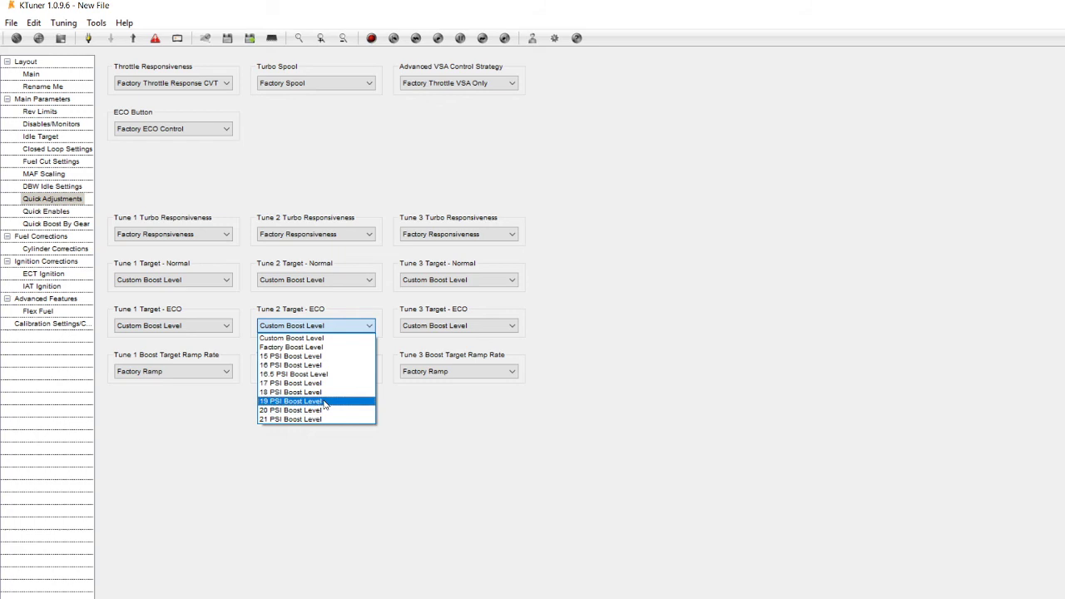
left_click(428, 329)
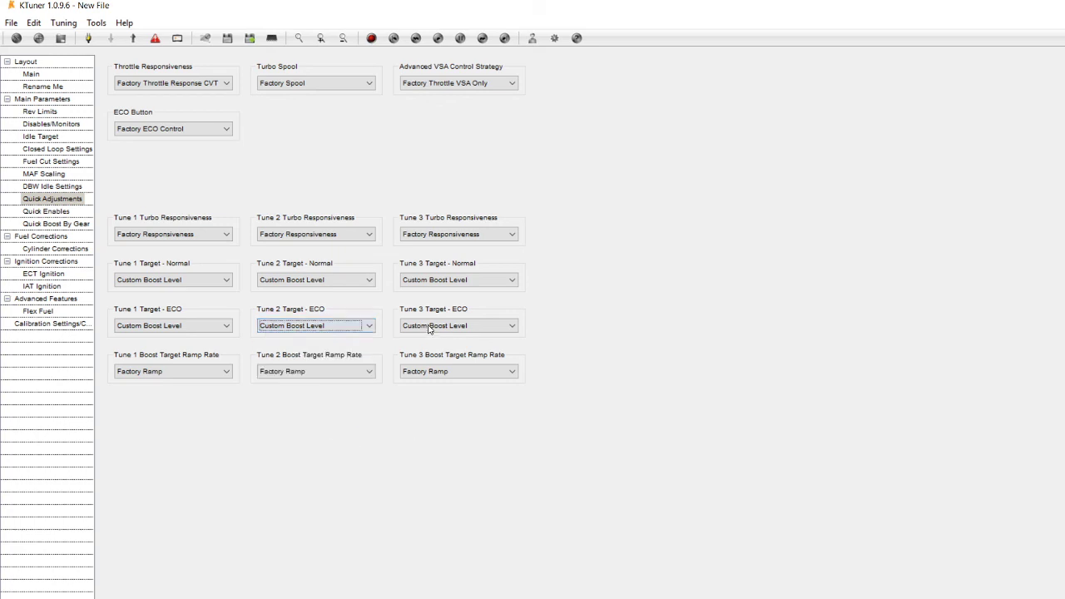
left_click(429, 330)
left_click(425, 517)
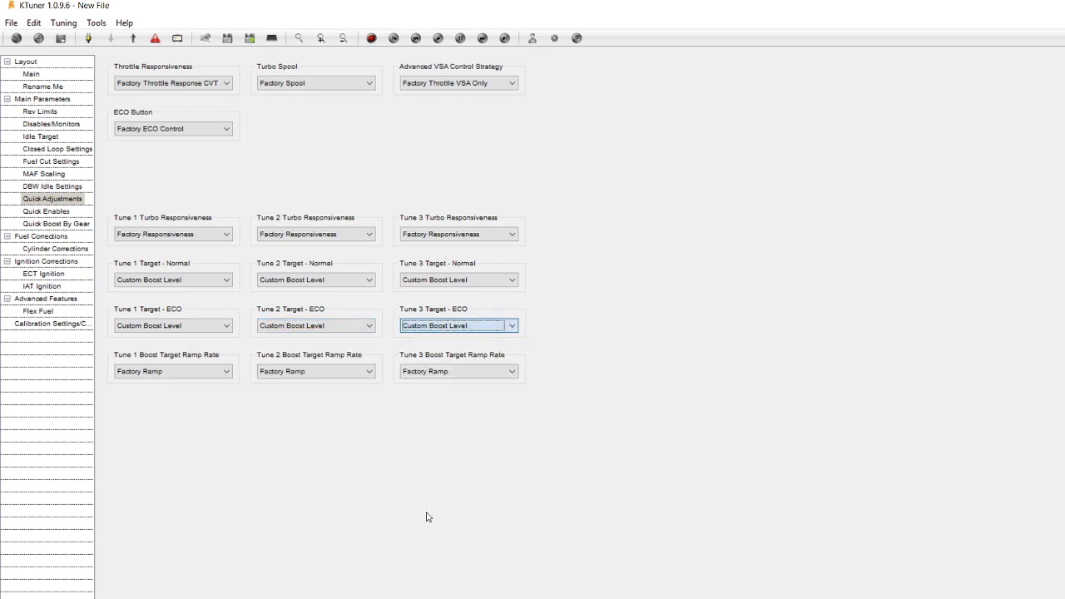
left_click(204, 372)
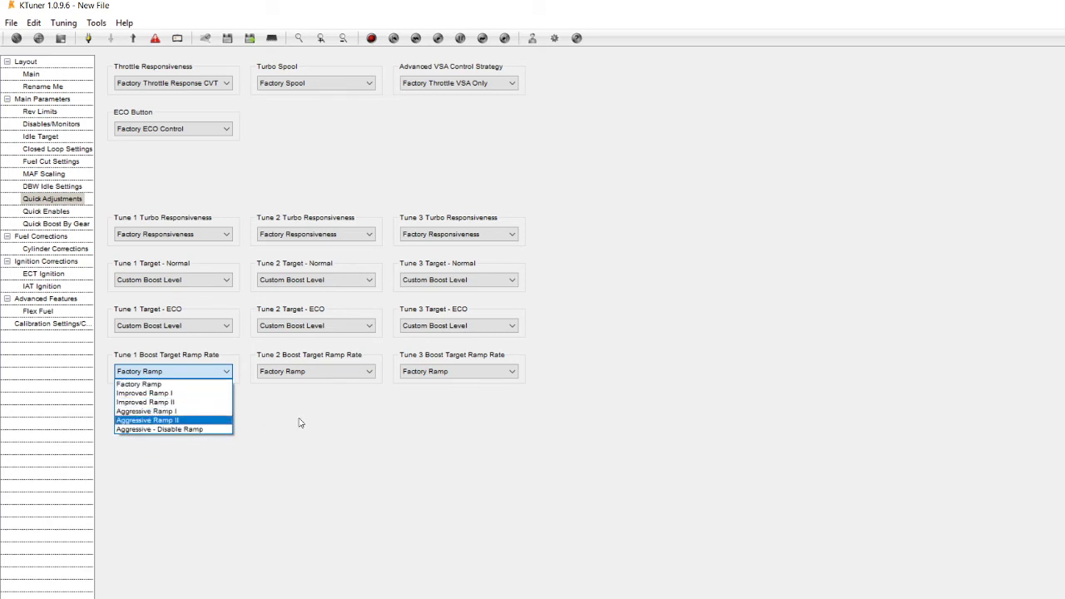
left_click(383, 439)
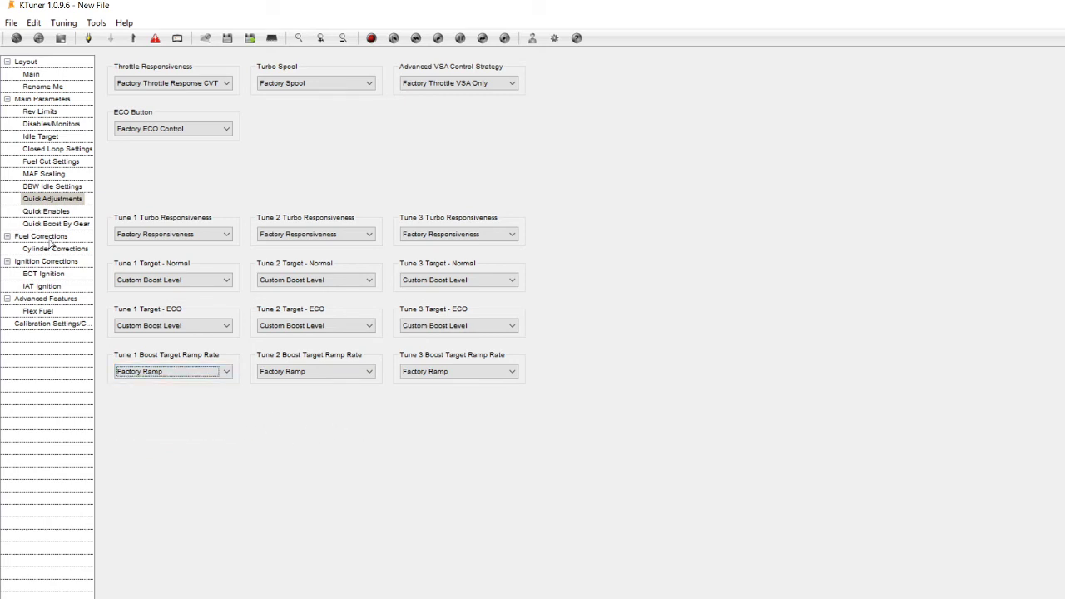
left_click(41, 213)
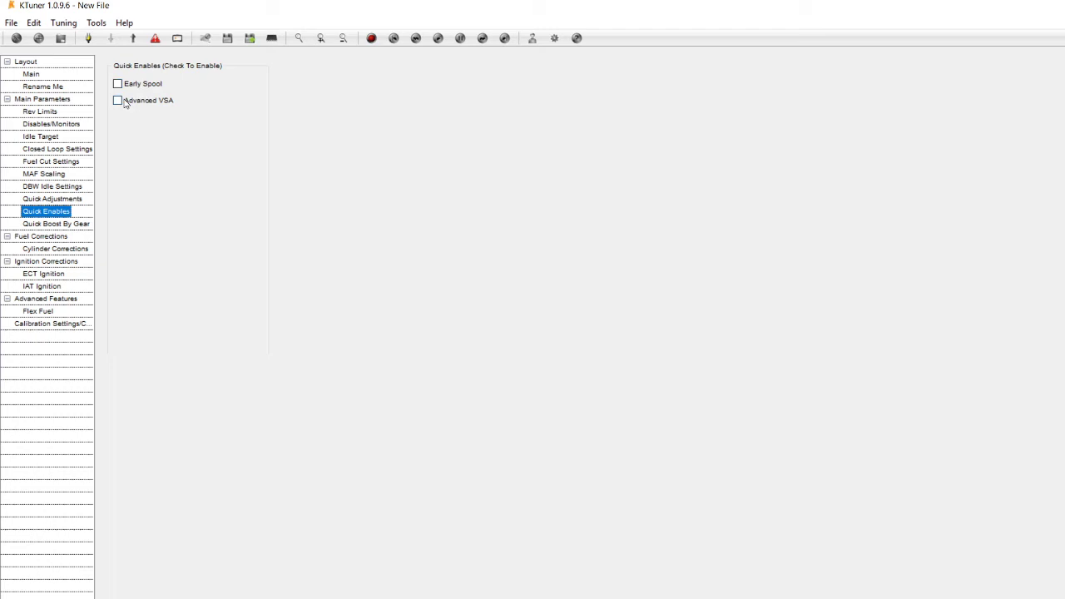
On Quick Boost By Gear, review the Gear 1 boost limits, leaving it at Custom Boost Level
left_click(61, 224)
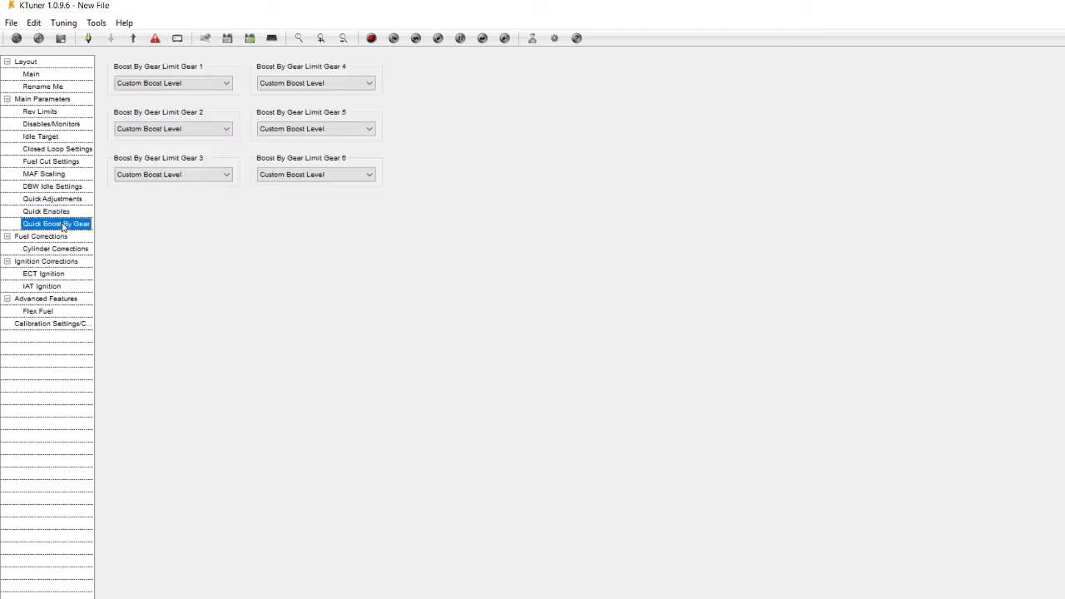
left_click(176, 86)
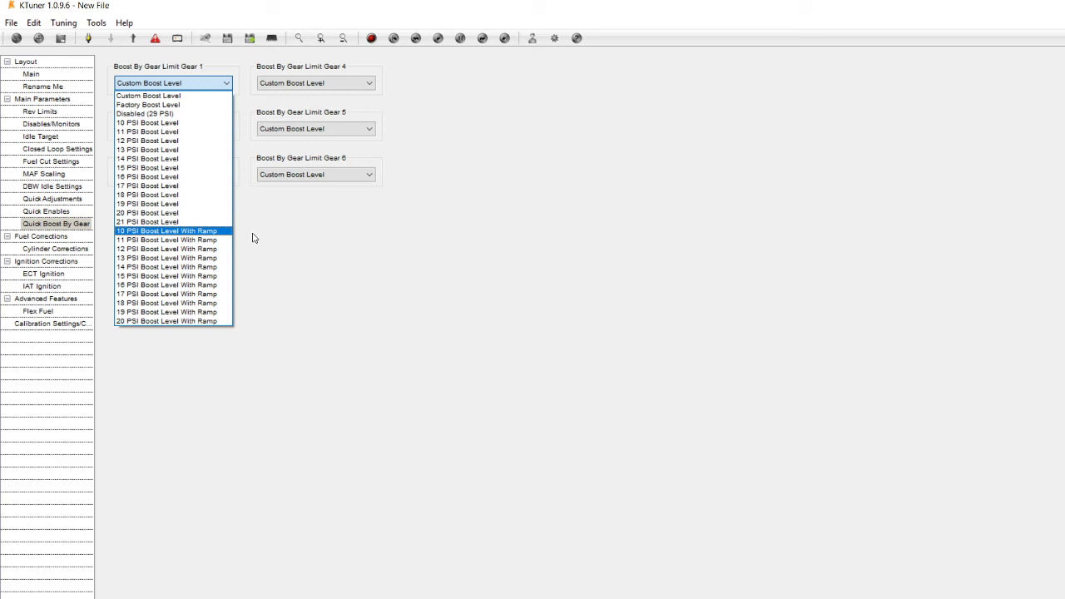
left_click(291, 230)
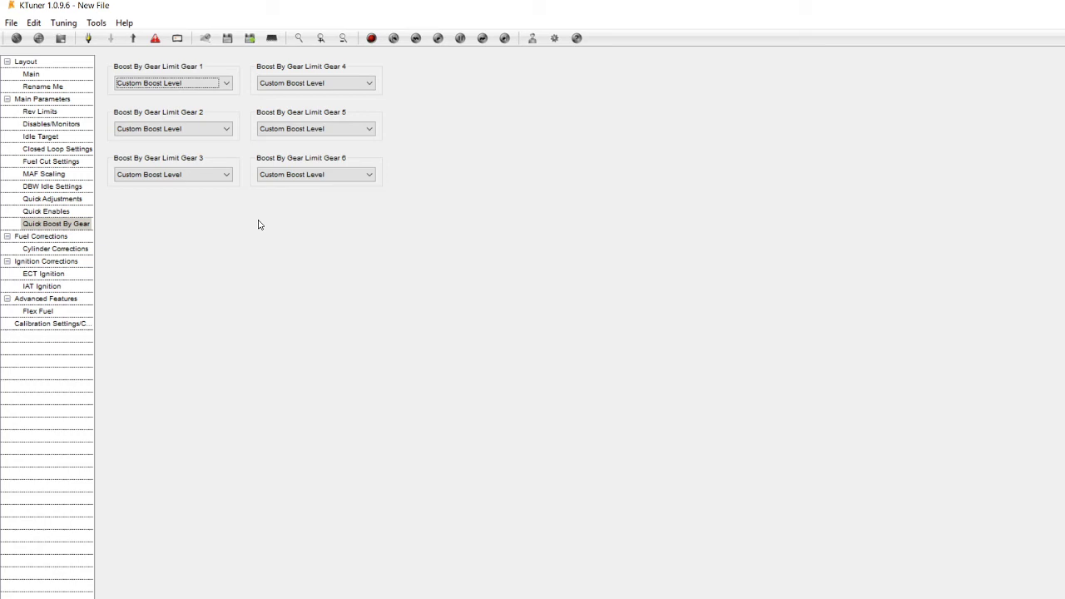
left_click(226, 83)
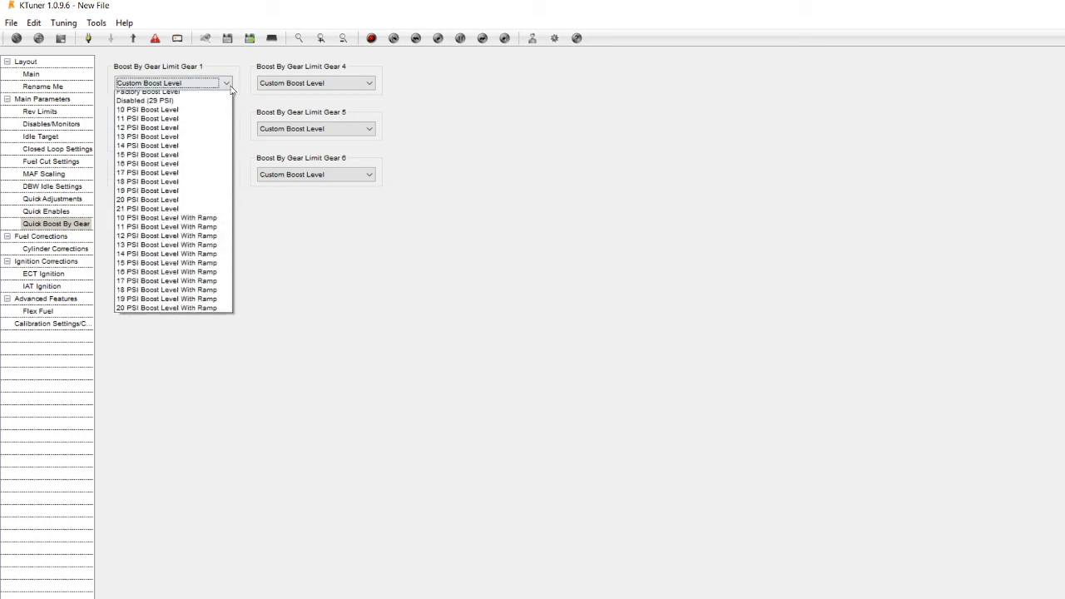
left_click(329, 248)
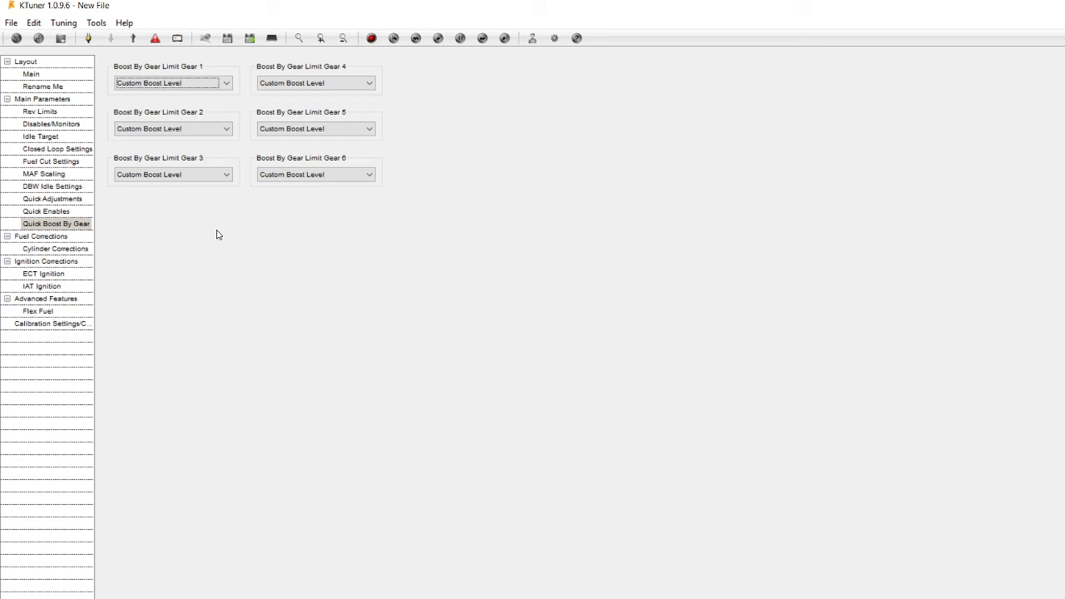
left_click(190, 84)
View the Flex Fuel Ethanol Content Adjustment tables under Advanced Features
left_click(45, 312)
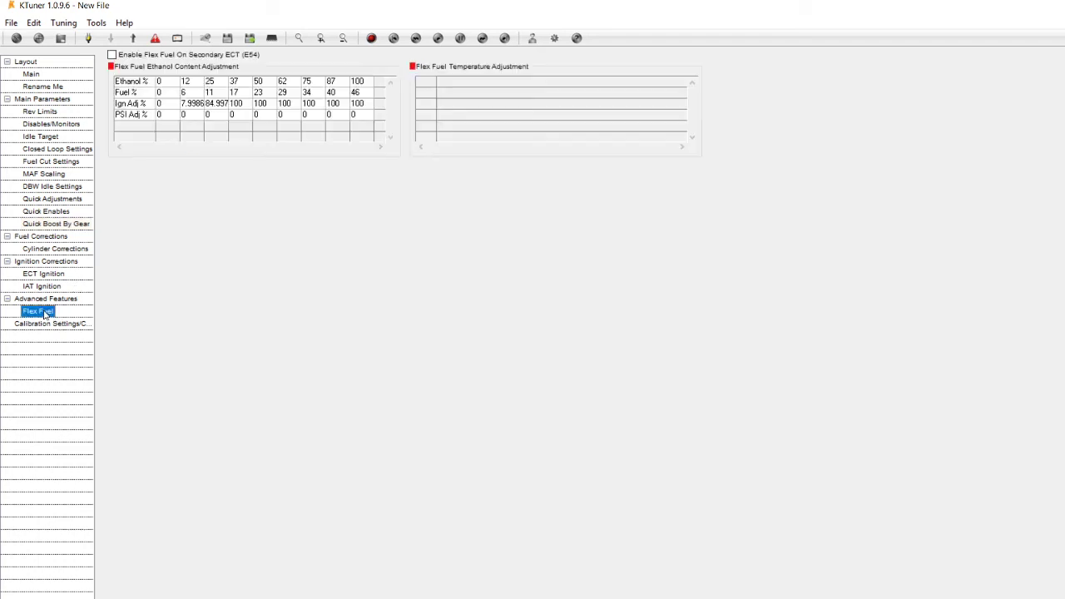
left_click(126, 56)
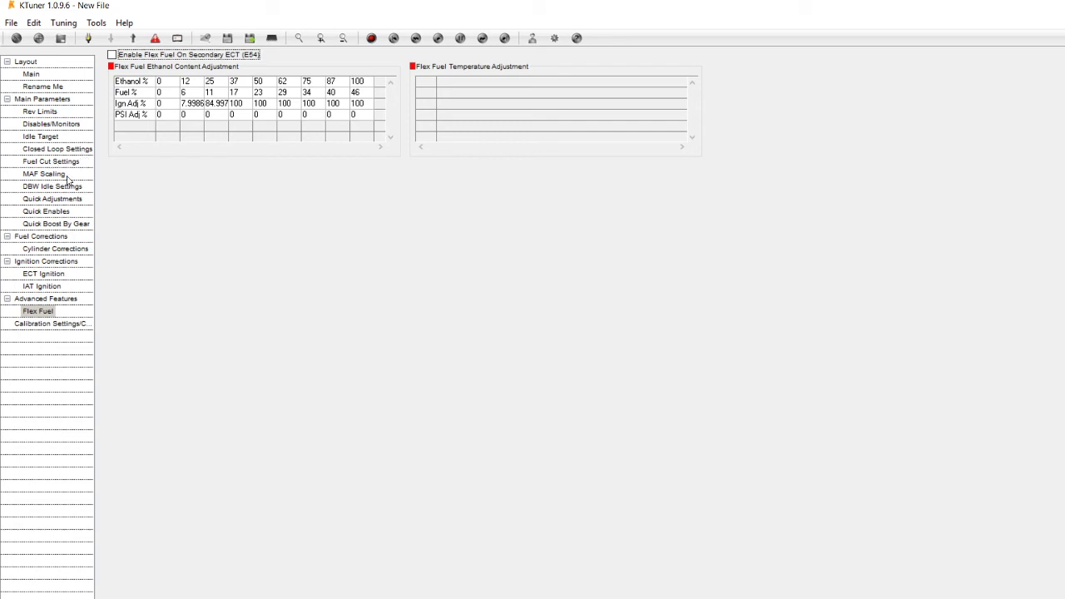
Set Improved Throttle Response II, Improved Spool II, Aggressive Ignition Pullback VSA and ECO On Normalized Throttle
left_click(50, 200)
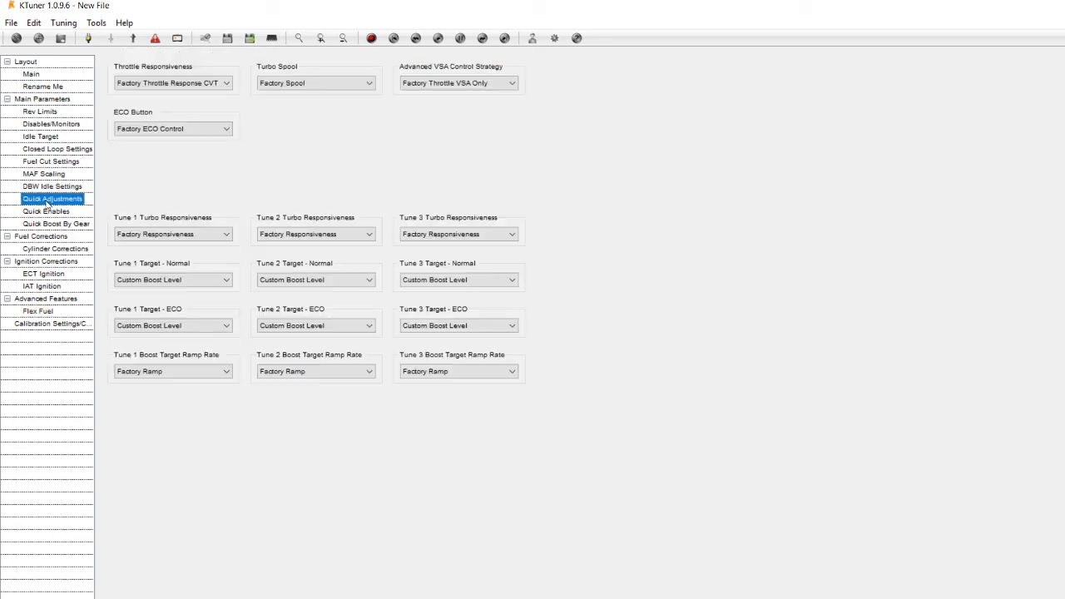
left_click(208, 84)
left_click(208, 126)
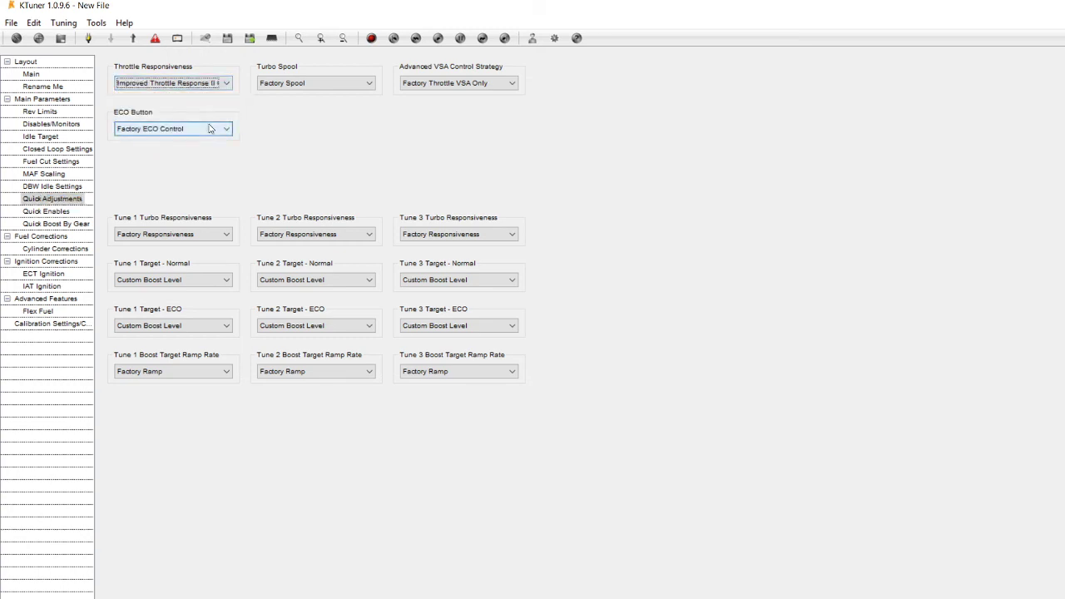
left_click(291, 86)
left_click(308, 116)
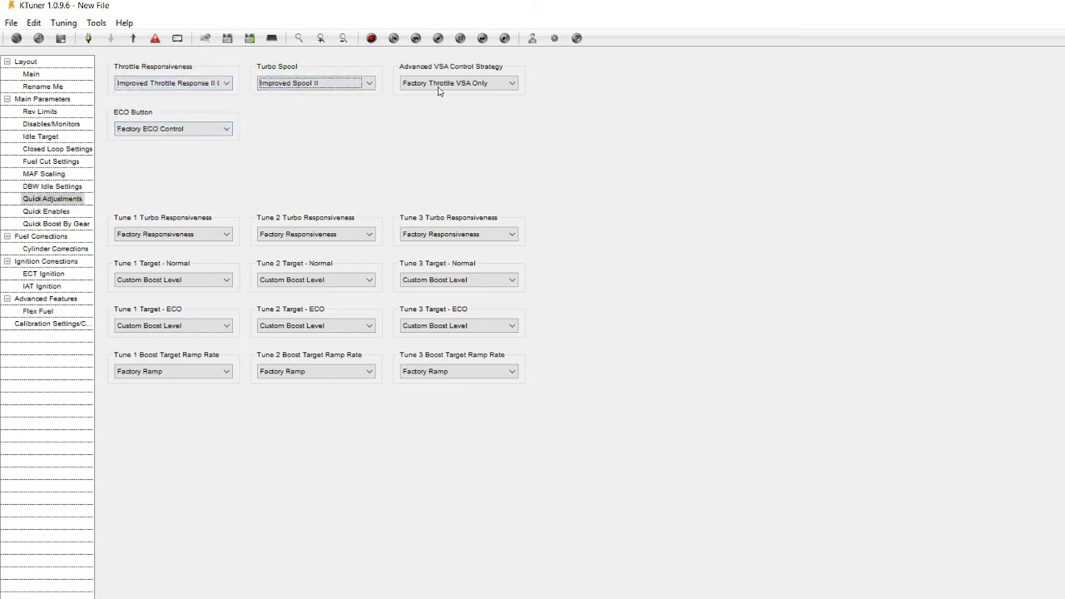
left_click(439, 86)
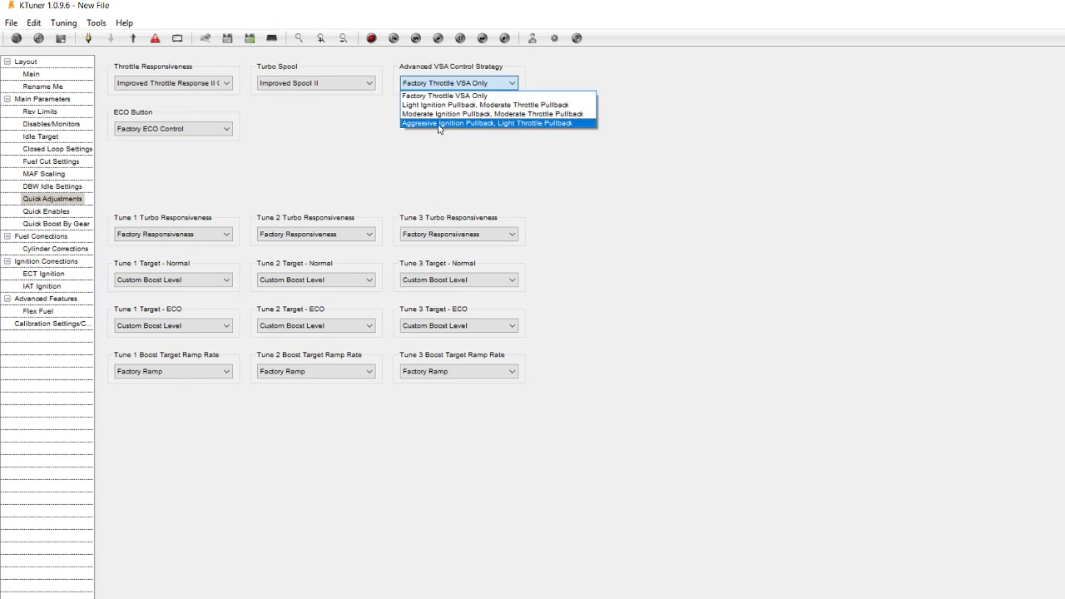
left_click(438, 125)
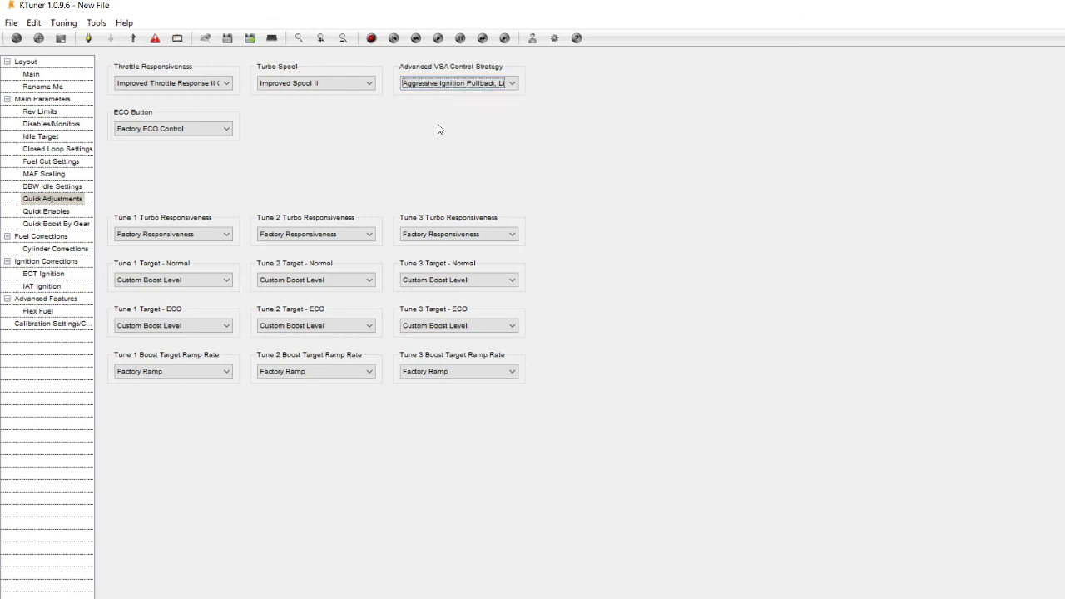
left_click(221, 130)
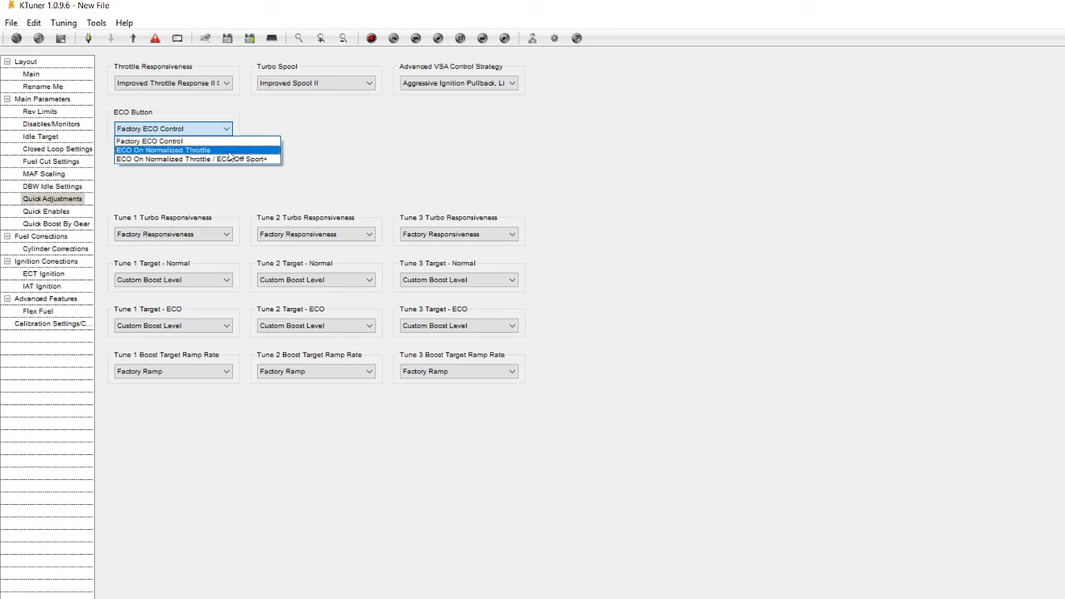
left_click(229, 150)
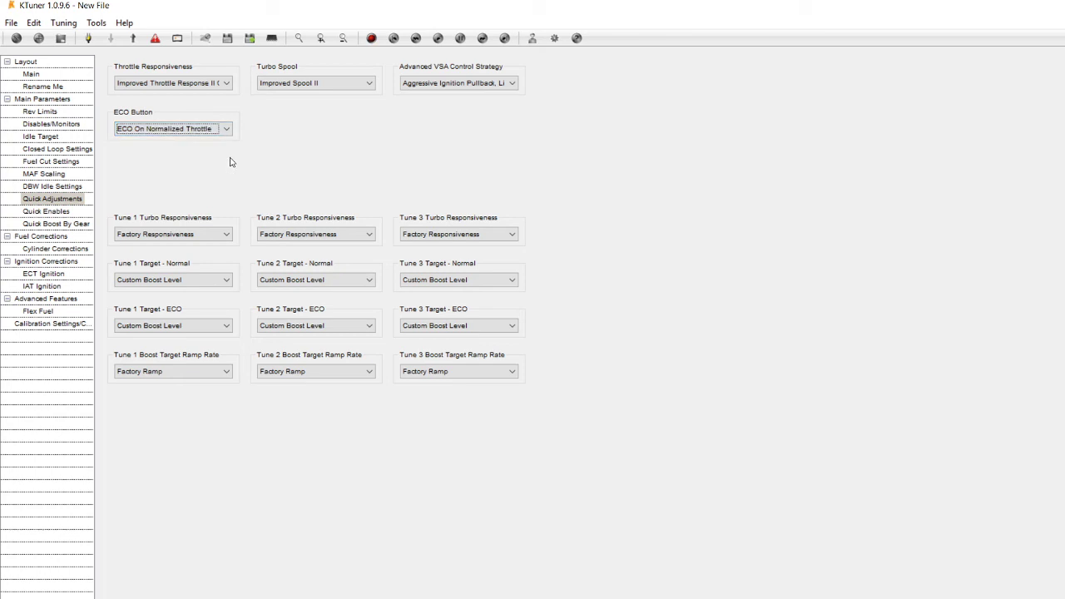
Give Tune 3 Improved Responsiveness III and Aggressive Ramp II, keeping its Custom Boost Level target
left_click(502, 234)
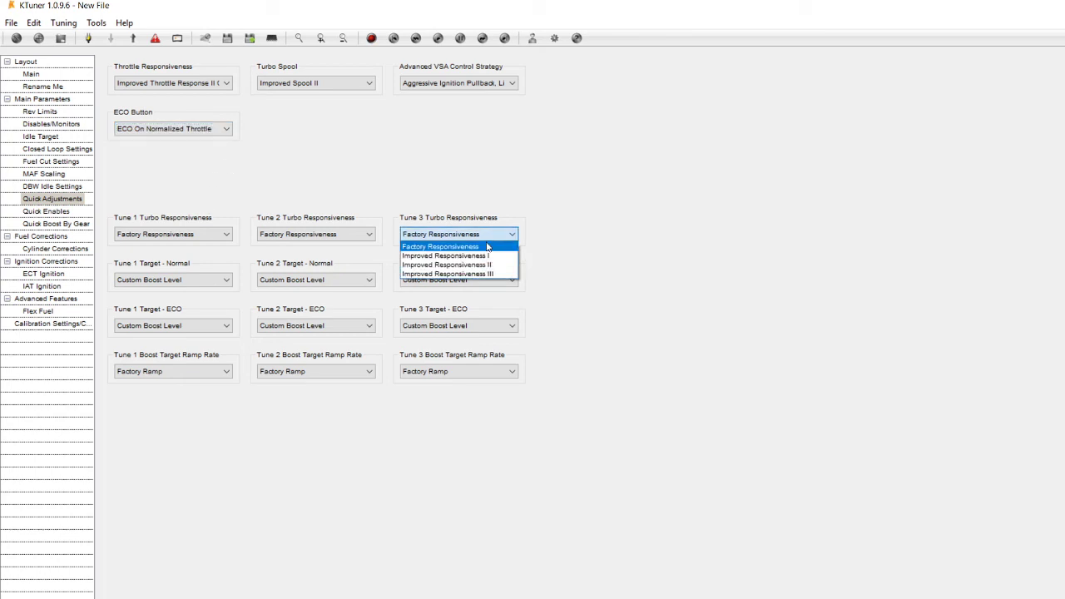
left_click(483, 274)
left_click(490, 282)
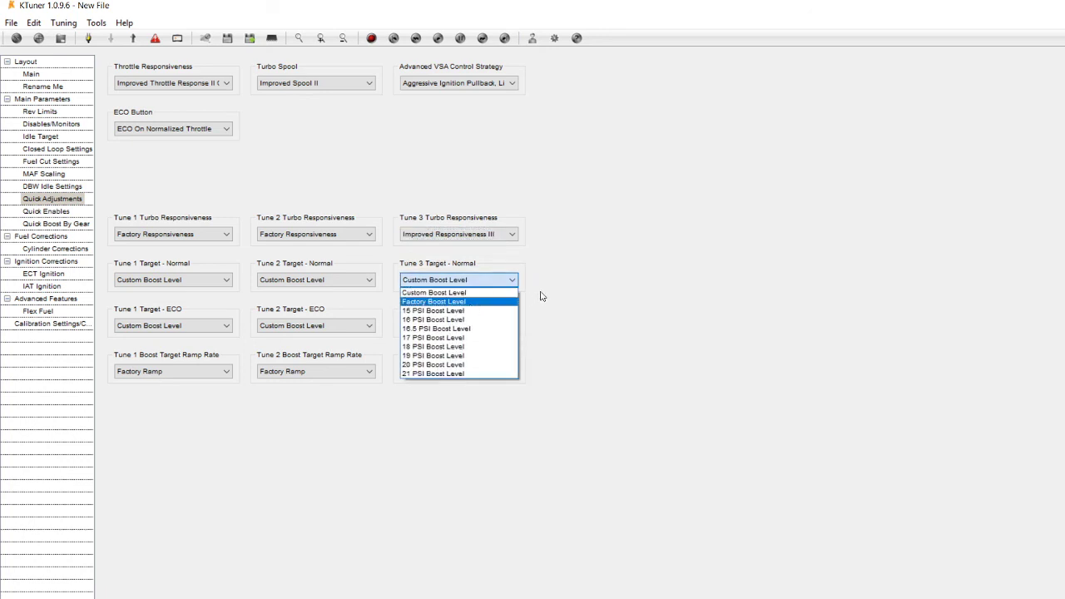
left_click(480, 293)
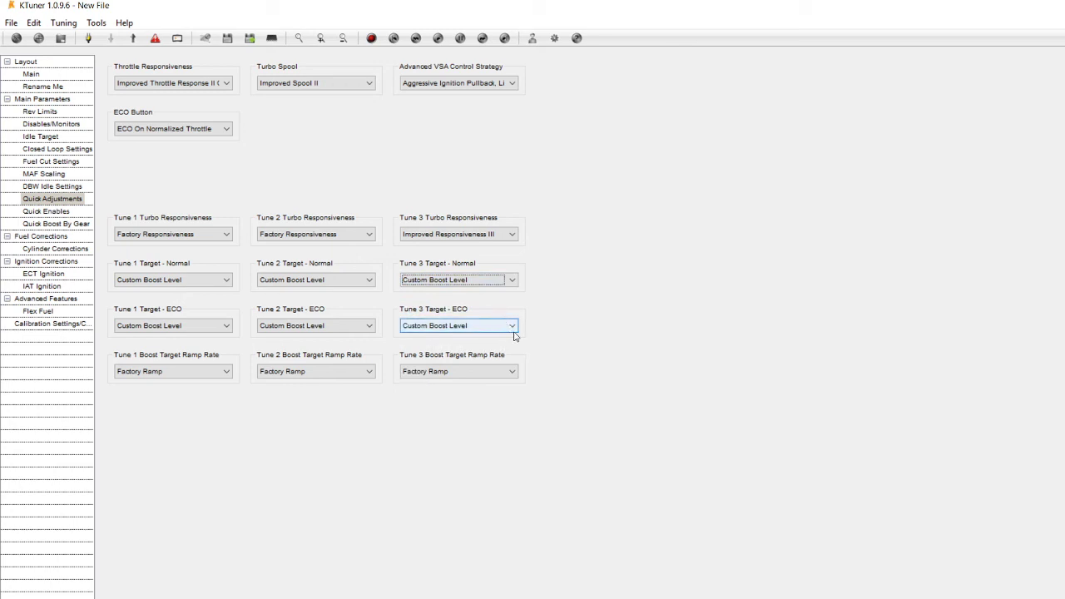
left_click(490, 372)
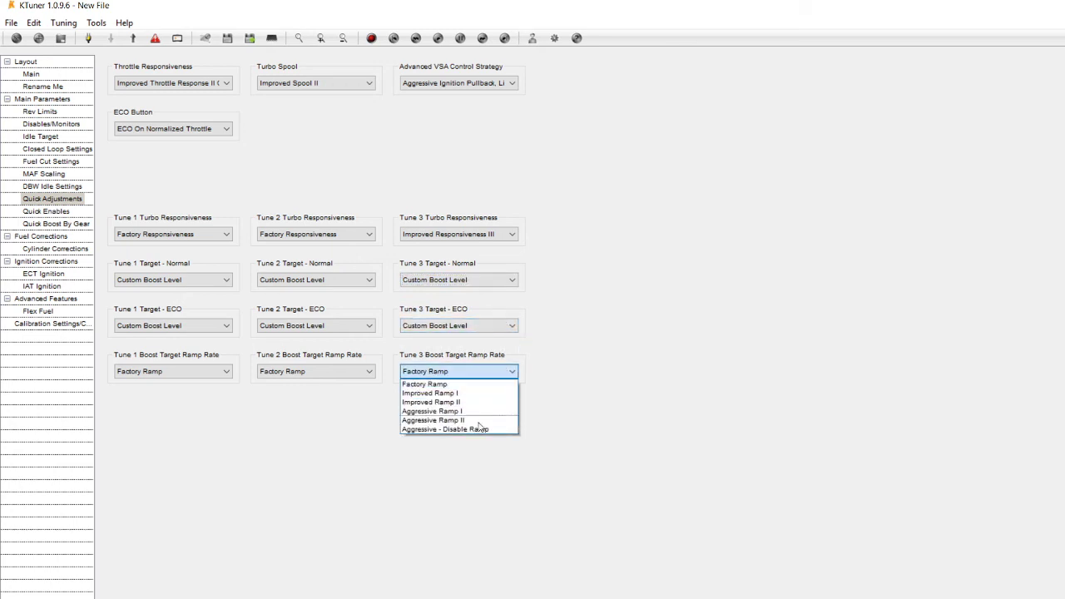
left_click(466, 429)
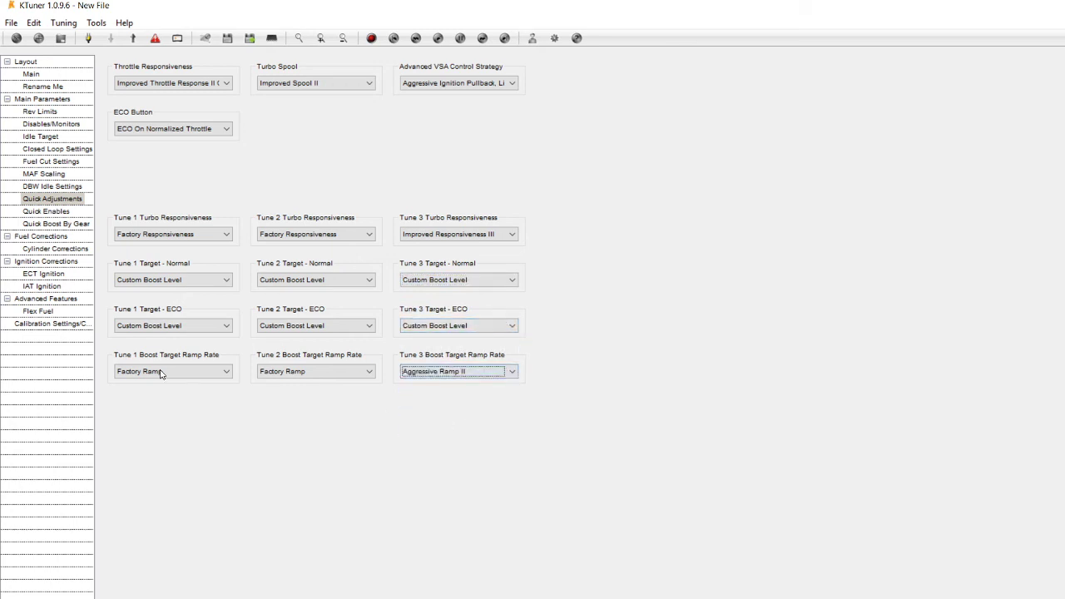
left_click(38, 215)
Tick Early Spool and Advanced VSA, and cap Gear 1 boost at 18 PSI Boost Level
left_click(117, 84)
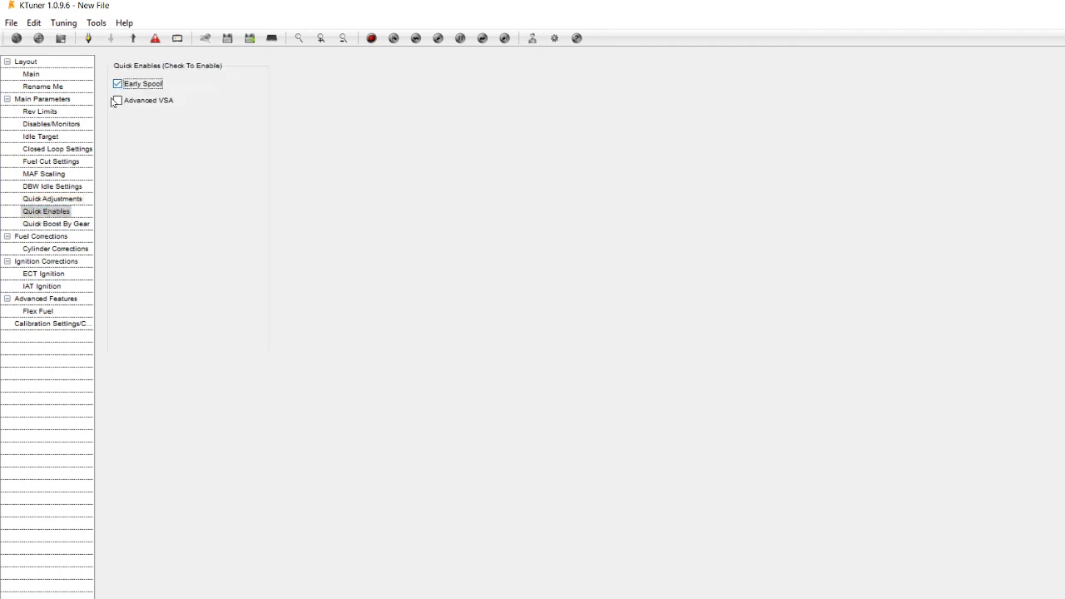
left_click(117, 102)
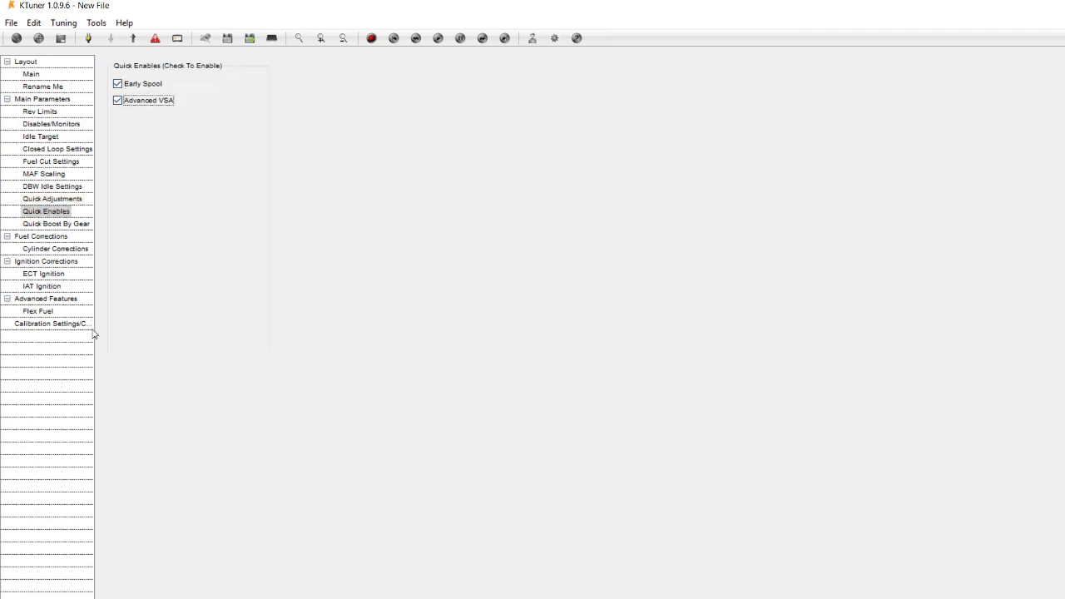
left_click(68, 225)
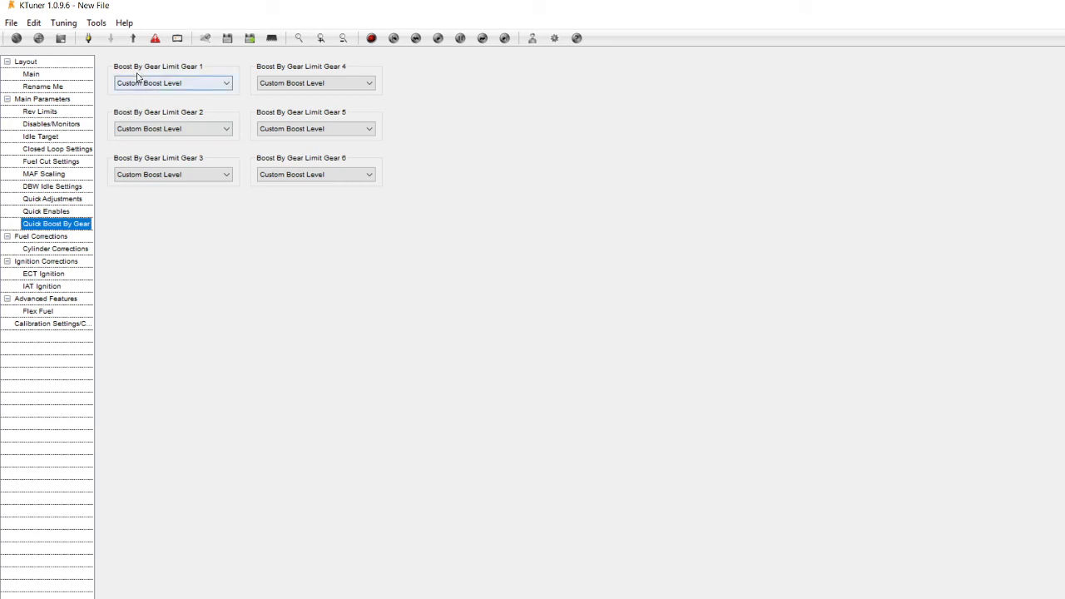
left_click(212, 84)
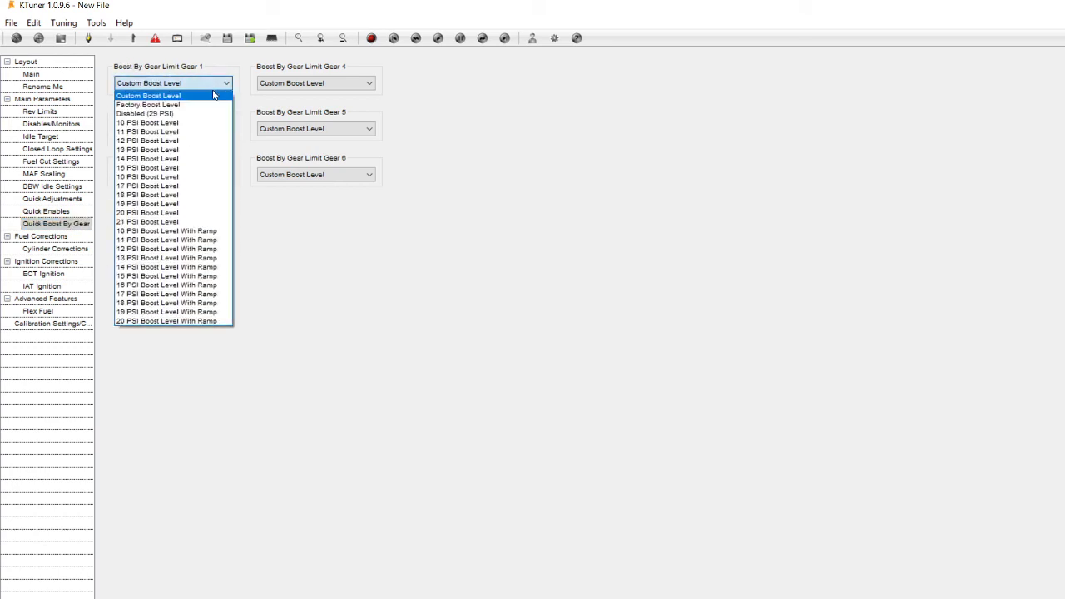
left_click(185, 200)
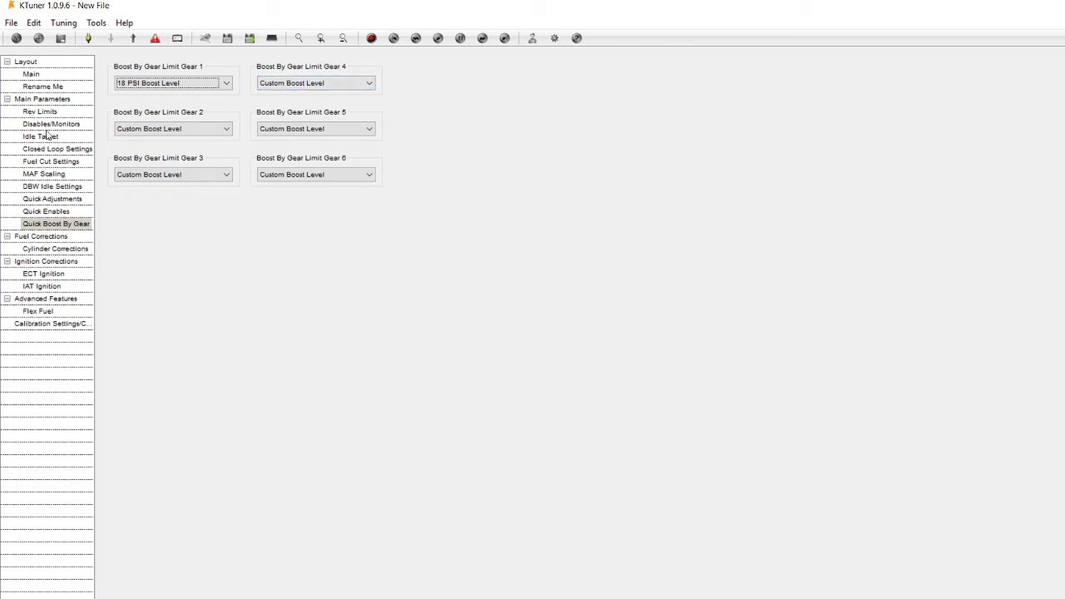
left_click(11, 22)
mouse_move(63, 24)
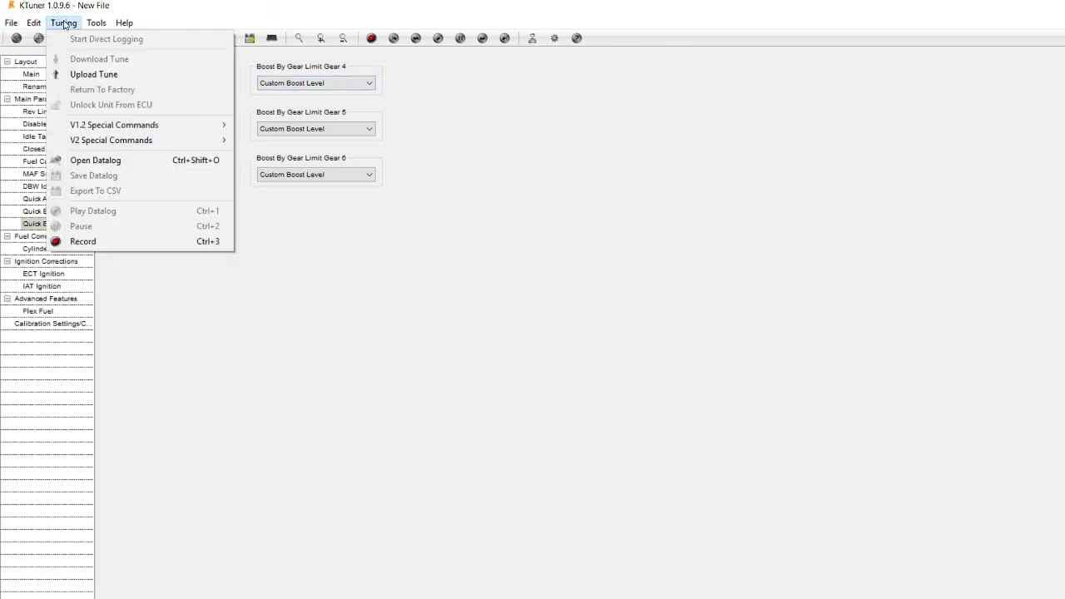
left_click(79, 74)
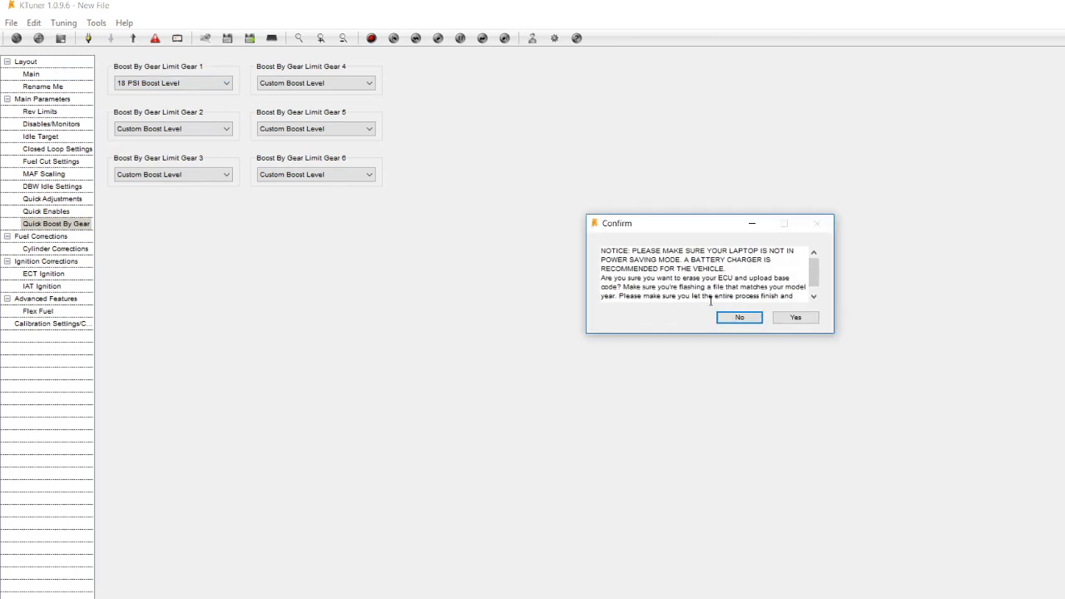
left_click(790, 318)
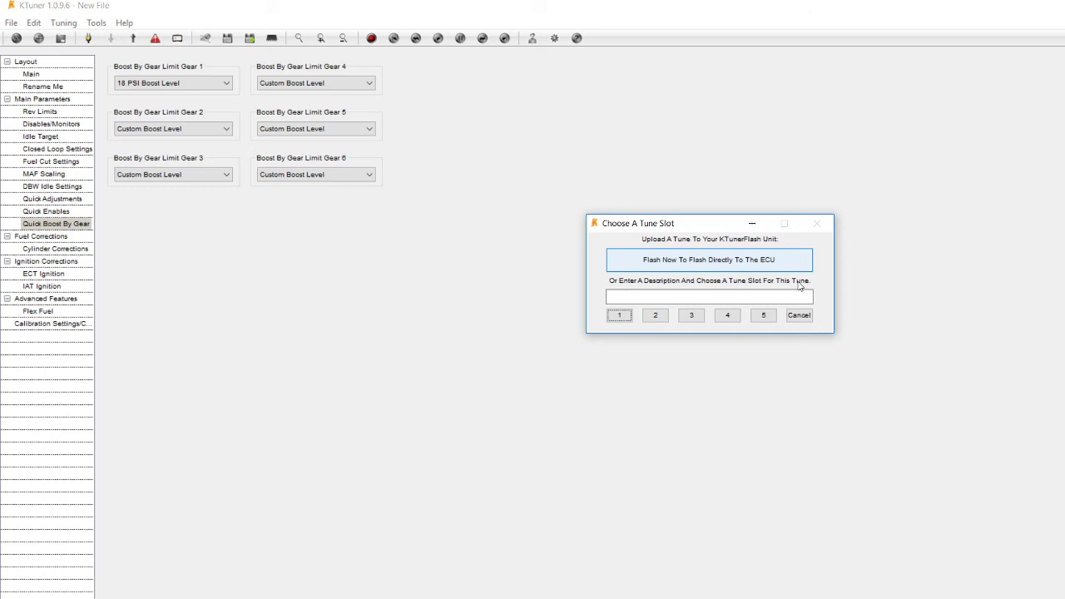
left_click(797, 318)
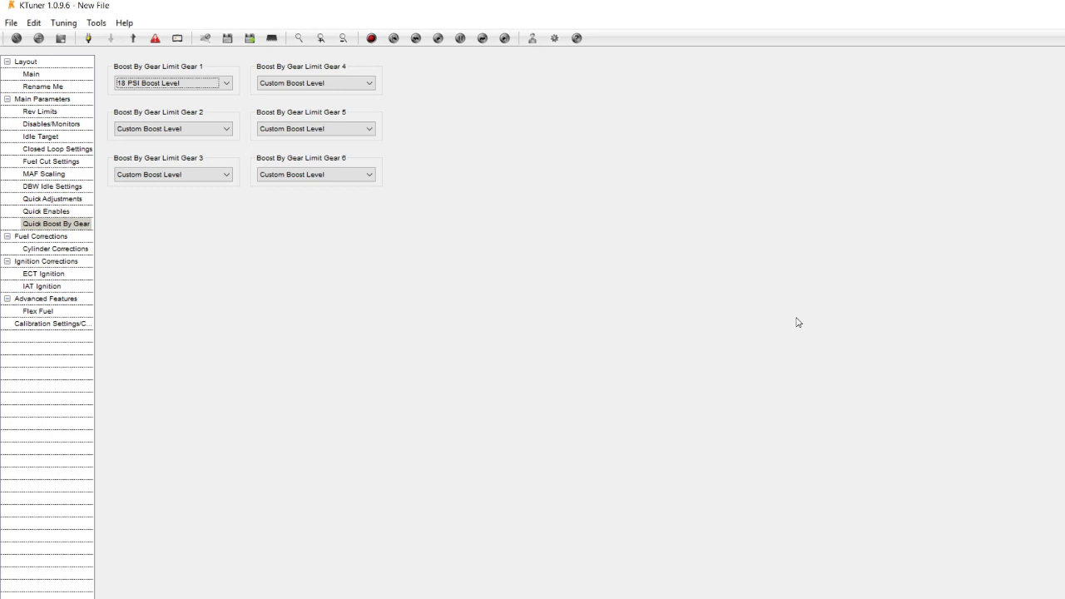